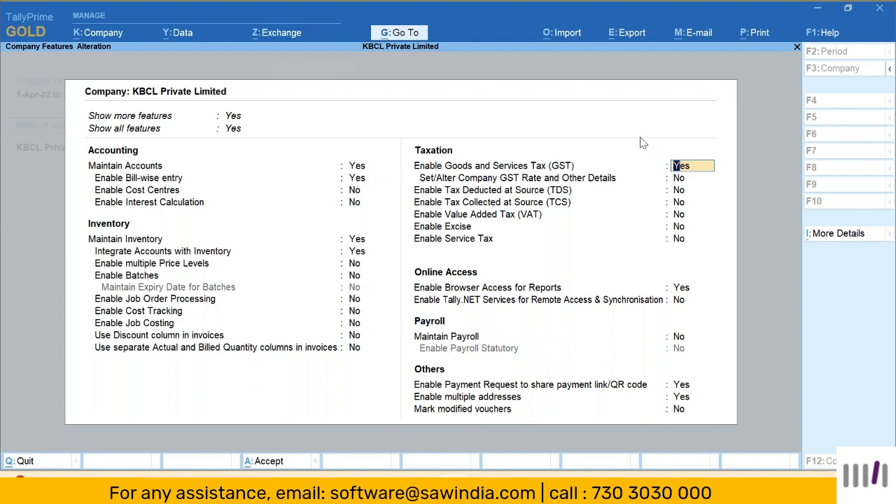
Open the company's GST registrations from the company features and review the existing entries
key("Return")
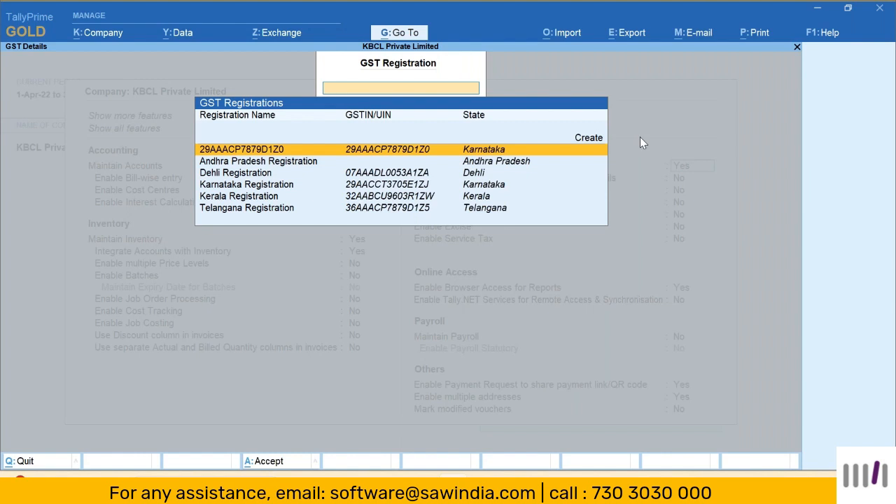
key("Down")
key("Down")
key("Down")
key("Down")
key("Down")
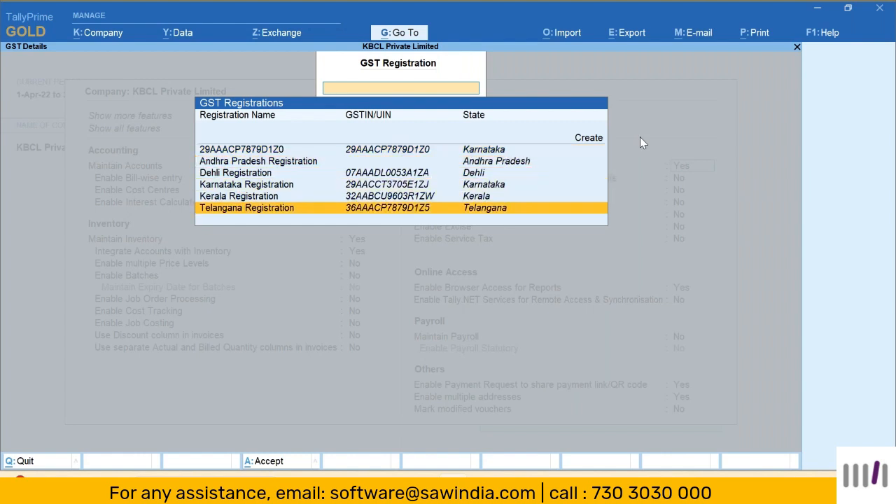
key("Up")
key("Up")
key("Up")
key("Up")
key("Up")
Create a new GST registration for Gujarat with Primary address type, Regular registration type and Assessee of Other Territory set to No
key("Up")
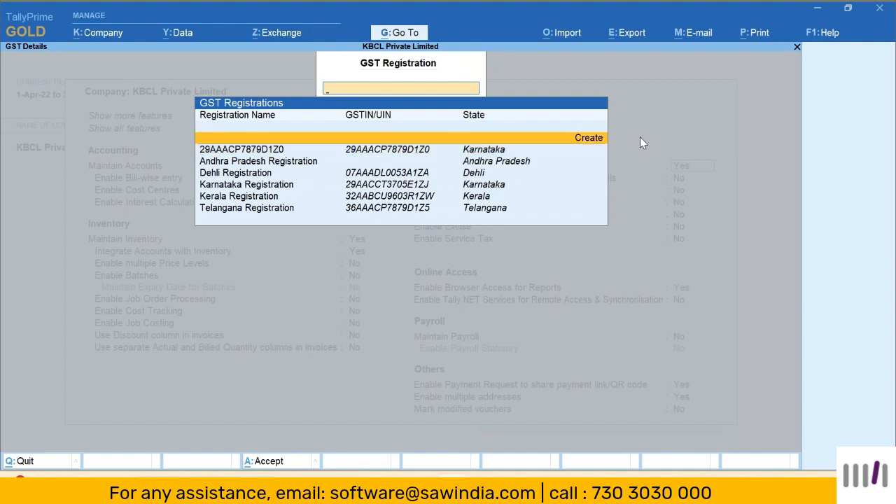
left_click(587, 139)
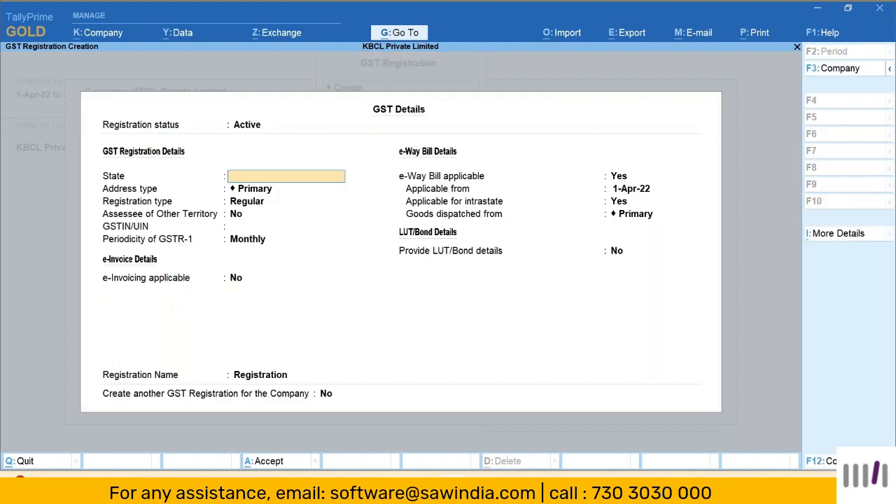
type("Guj")
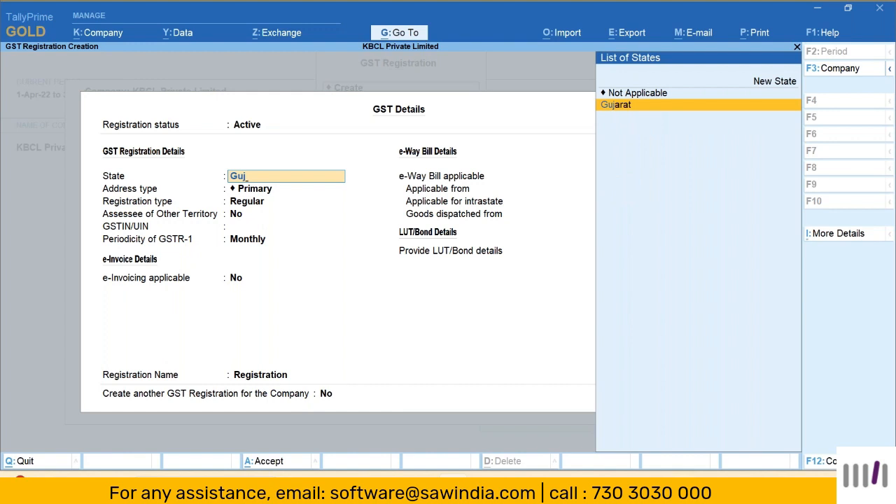
key("Return")
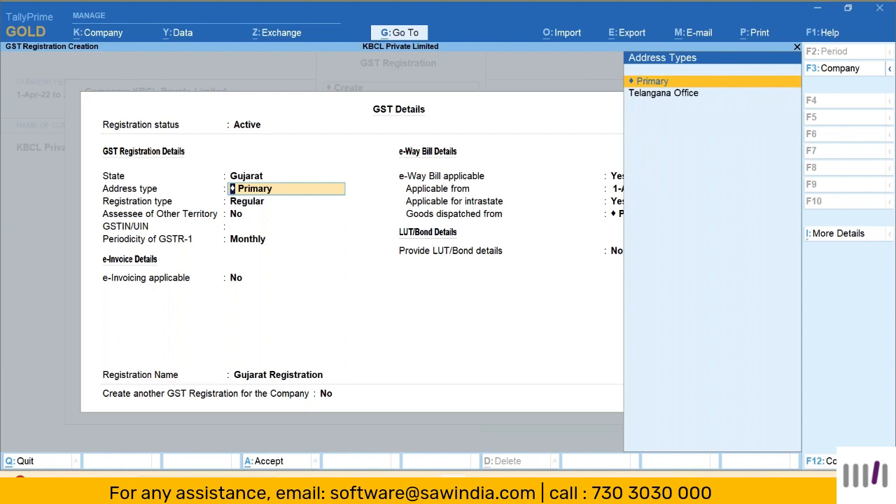
key("Return")
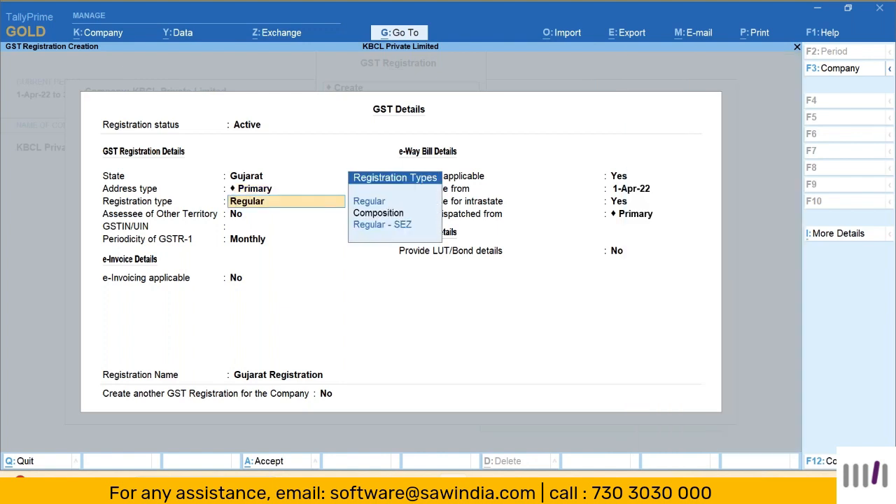
key("Return")
key("Return")
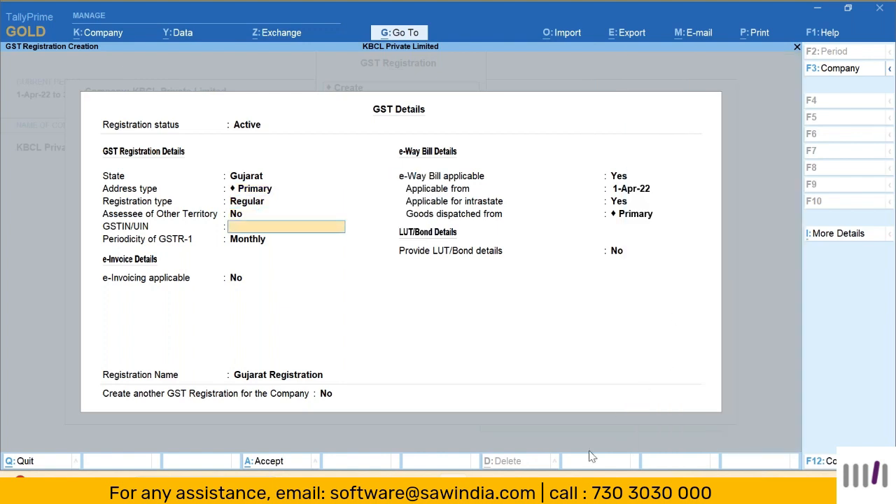
Copy the GSTIN from the webinar note in Notepad and paste it as the new registration's GSTIN/UIN
key("alt+Tab")
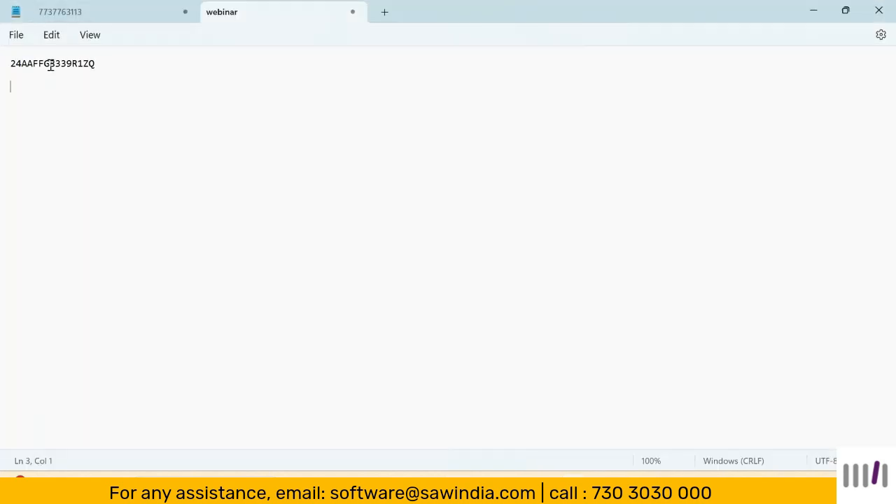
right_click(51, 66)
left_click(110, 58)
left_click_drag(89, 63, 13, 64)
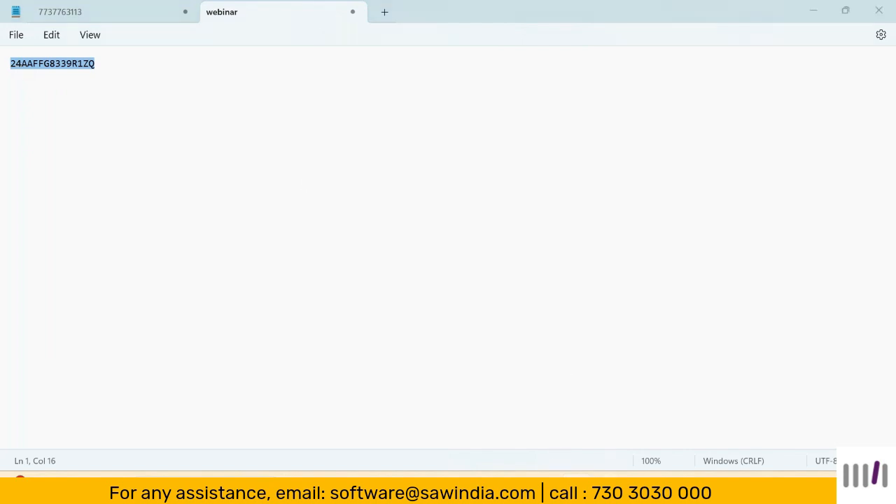
key("alt+Tab")
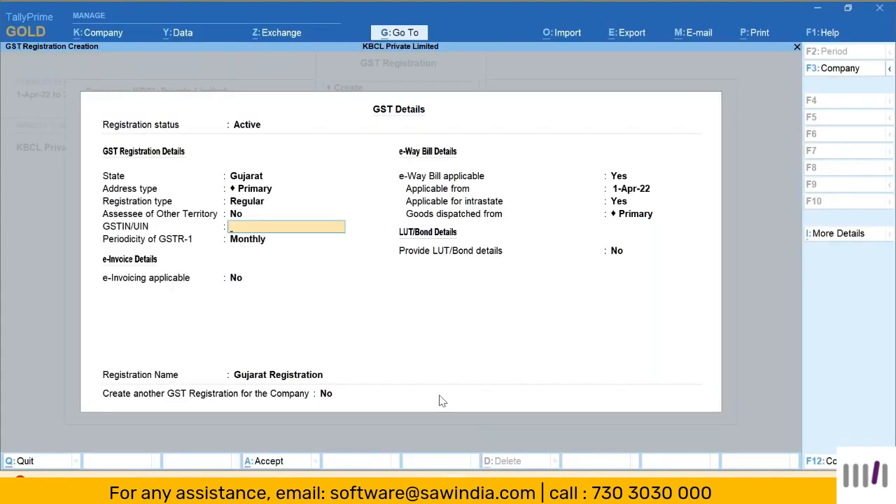
key("ctrl+alt+v")
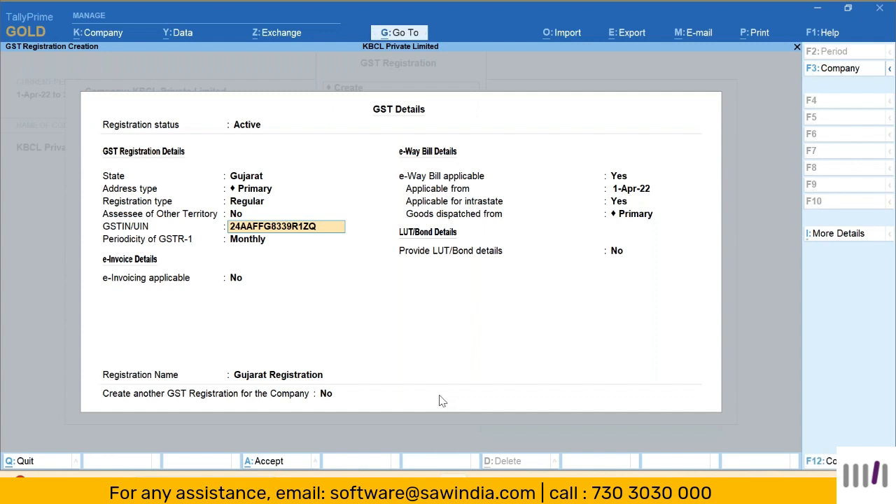
key("Return")
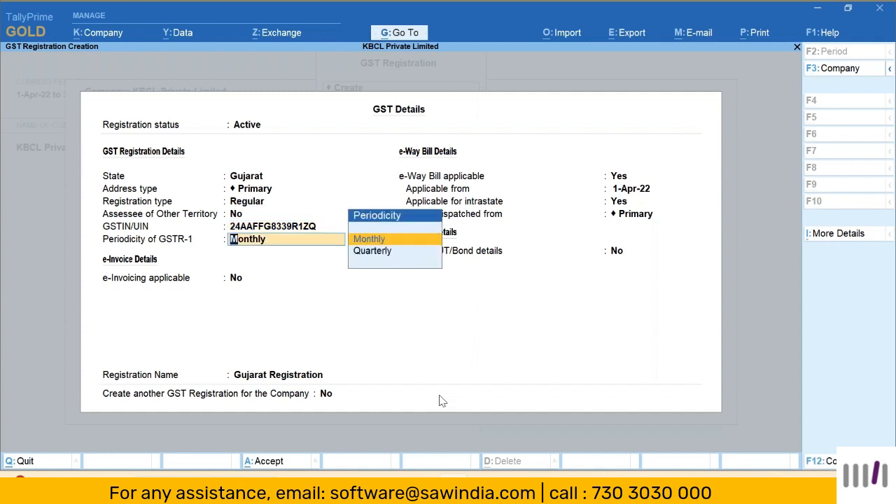
Keep Monthly GSTR-1, no e-invoicing, e-Way Bill from 1-Apr-22 and no LUT/Bond details, and save the Gujarat registration
key("Return")
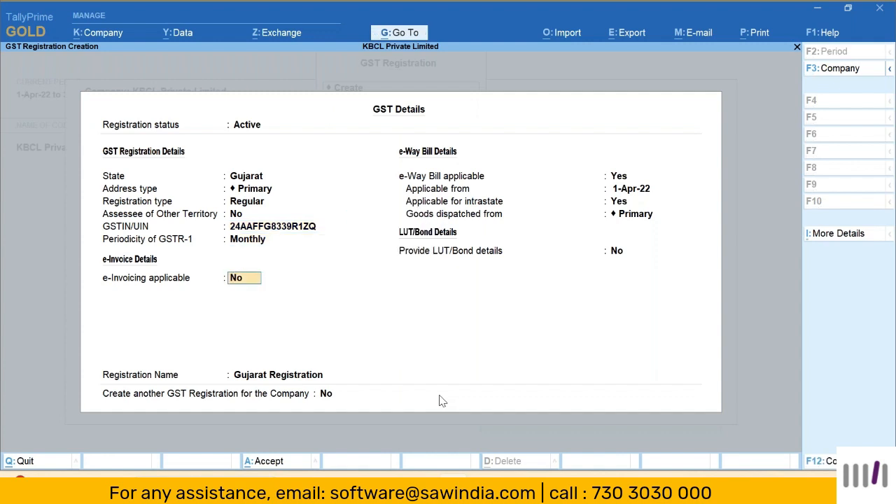
key("Return")
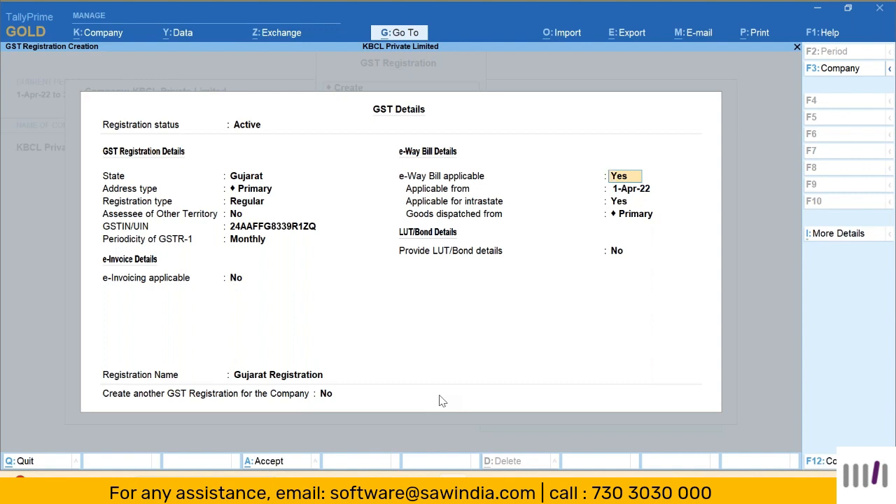
key("Return")
key("Return")
key("Return")
key("Return")
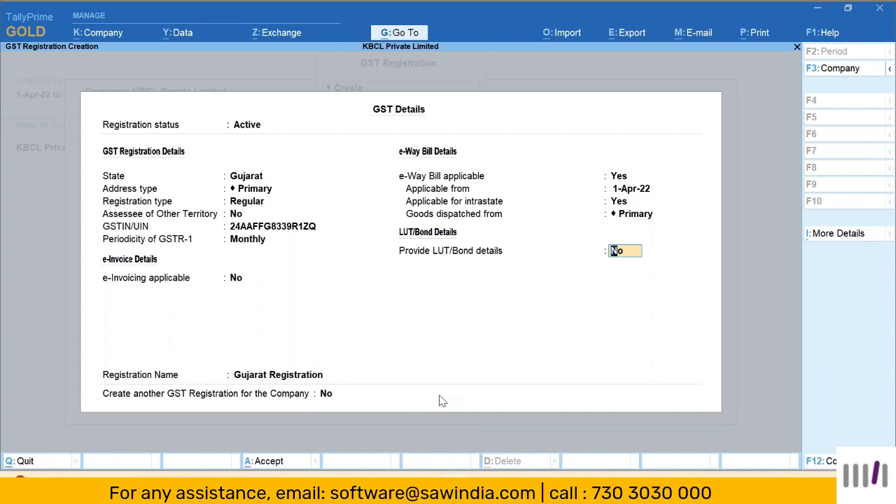
key("ctrl+a")
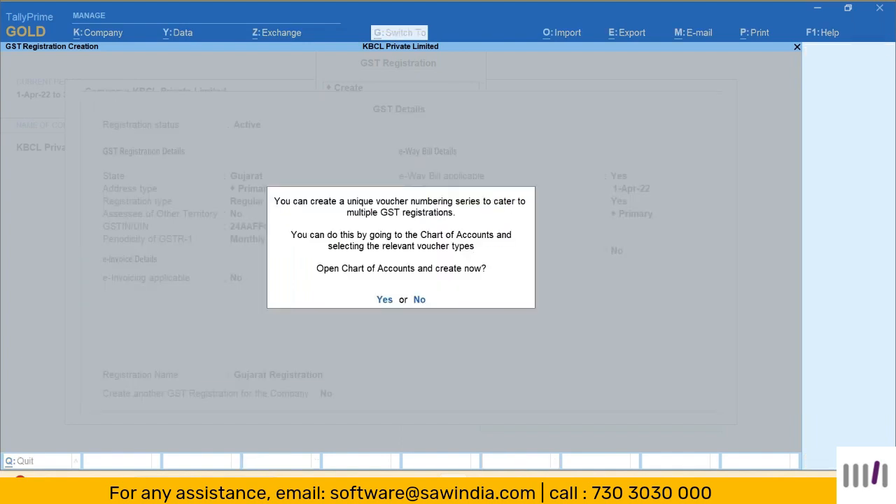
View the voucher types offered for numbering series, close them and locate Gujarat Registration among the GST registrations
key("y")
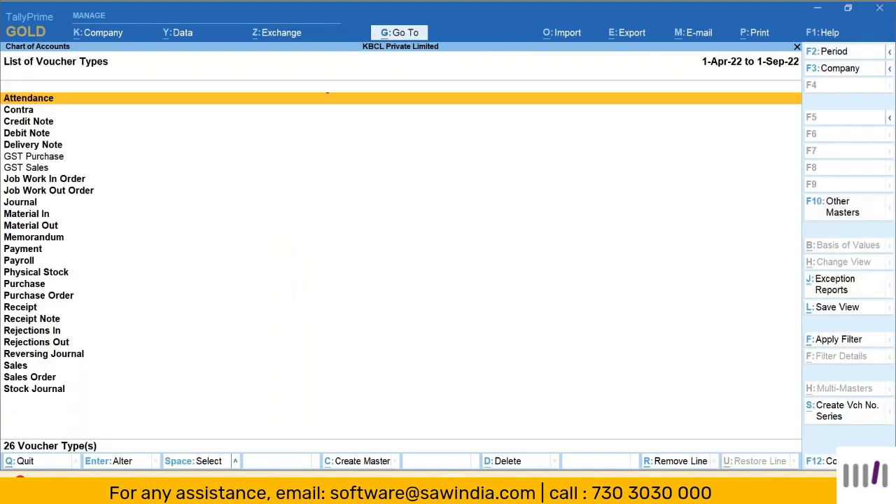
key("Escape")
key("Down")
key("Down")
key("Down")
key("Down")
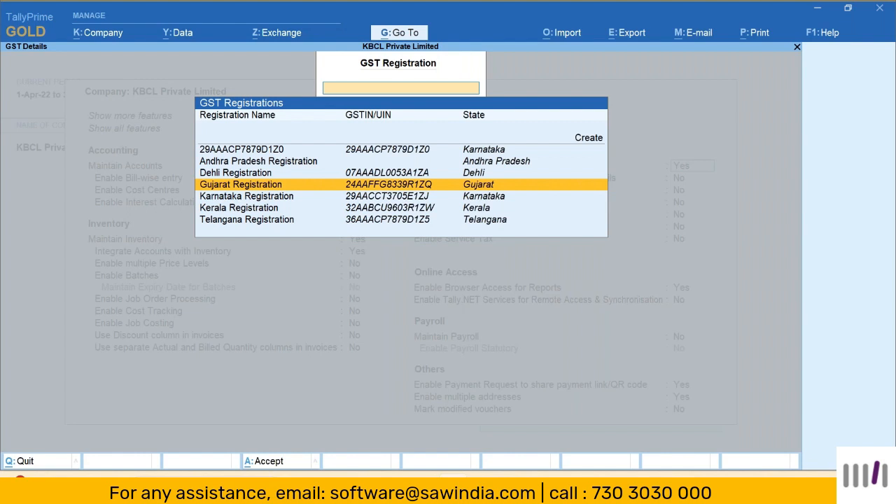
Leave the GST registrations list and save the company features
key("Up")
key("Up")
key("Up")
key("Escape")
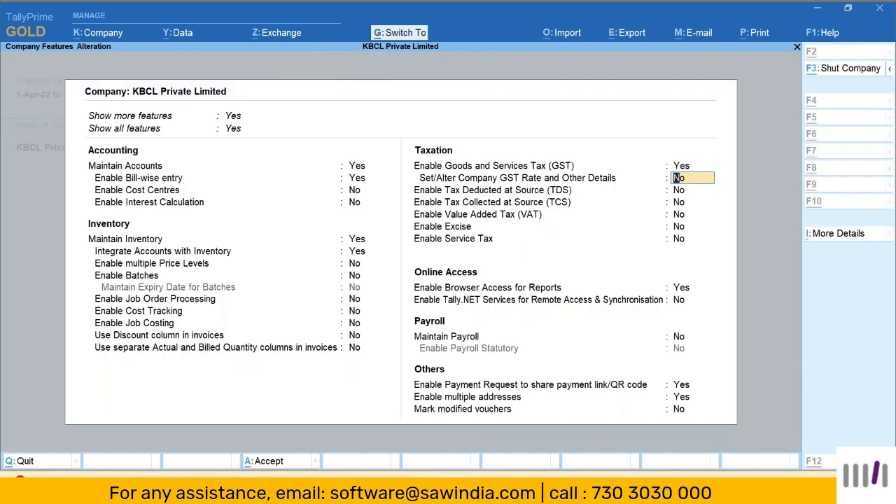
key("ctrl+a")
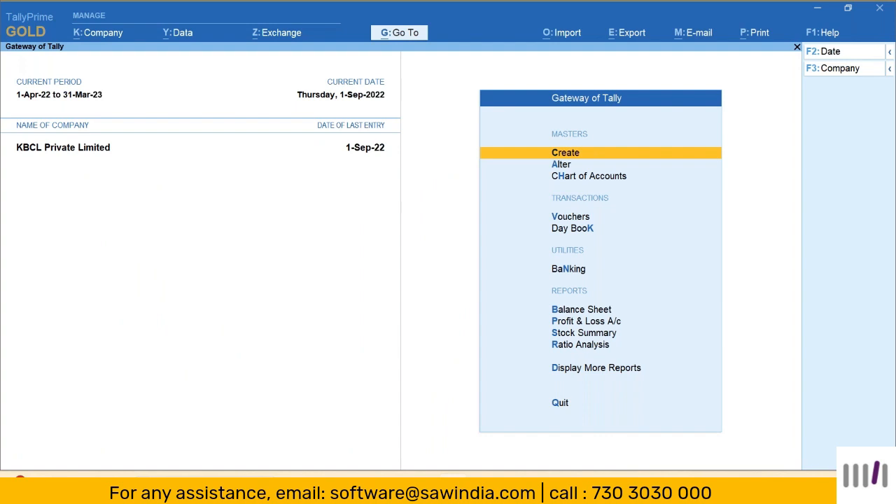
Open the Day Book and set its period from 1-3-2022 to 1-3-2023
key("Down")
key("Down")
key("Down")
key("Down")
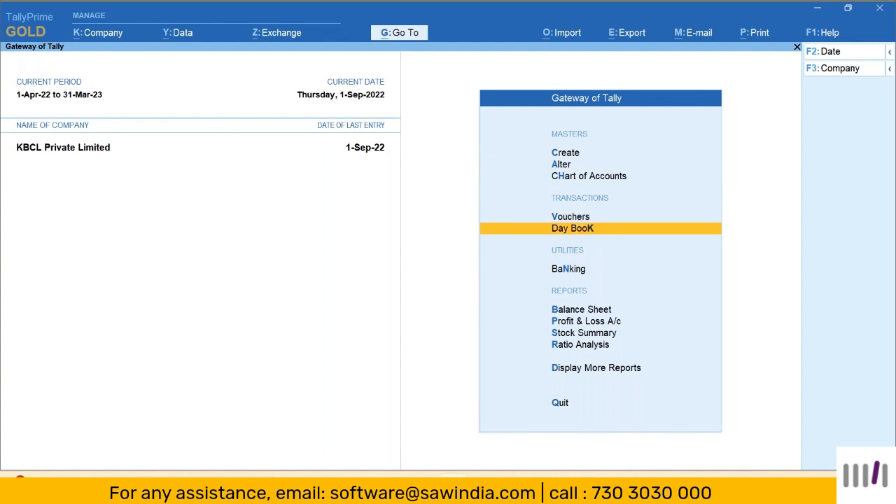
key("Return")
key("F2")
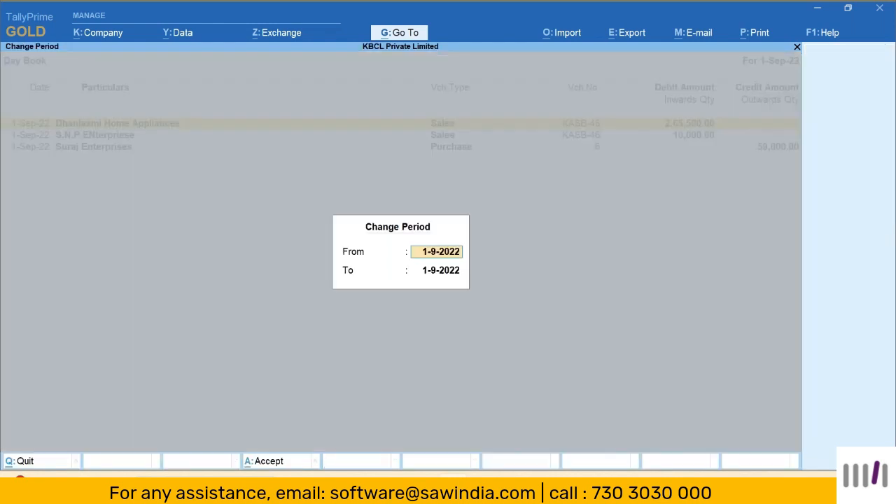
type("1-3-202")
key("Return")
type("1-3-2")
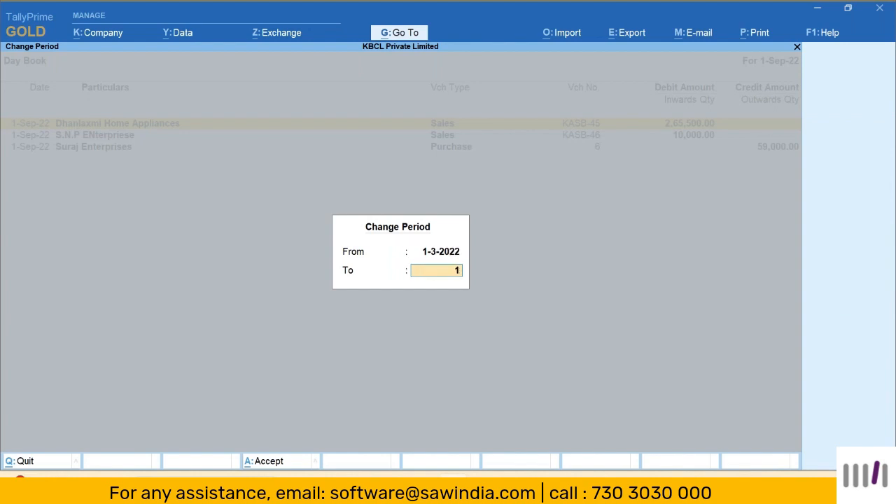
type("3")
key("Return")
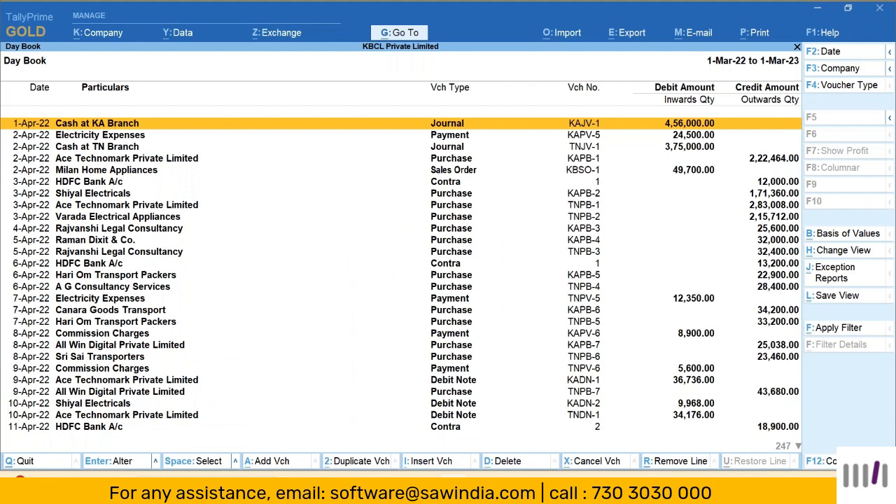
Examine the voucher types and voucher numbers of the first Day Book entries, and close the report
key("Down")
key("Down")
key("Down")
key("Up")
key("Up")
key("Up")
key("Down")
key("Down")
key("Down")
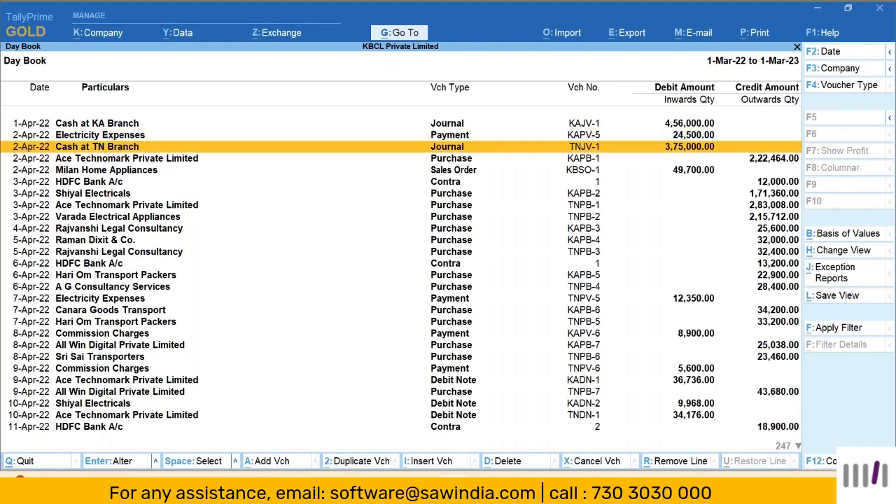
key("Down")
key("Up")
key("Up")
key("Escape")
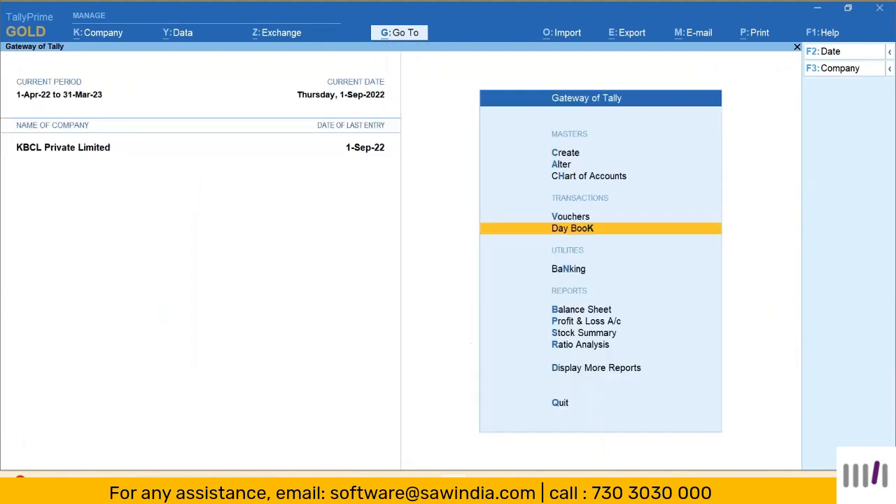
Open the list of Voucher Types in the Chart of Accounts
key("Up")
key("Up")
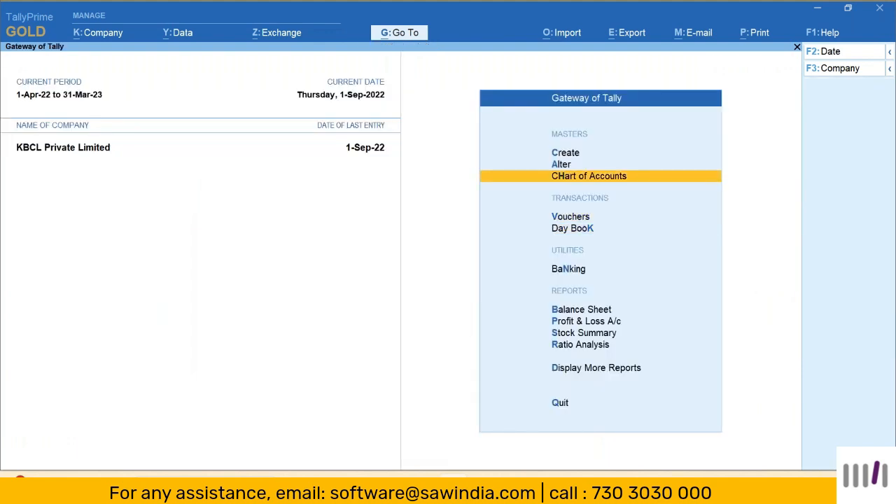
key("Up")
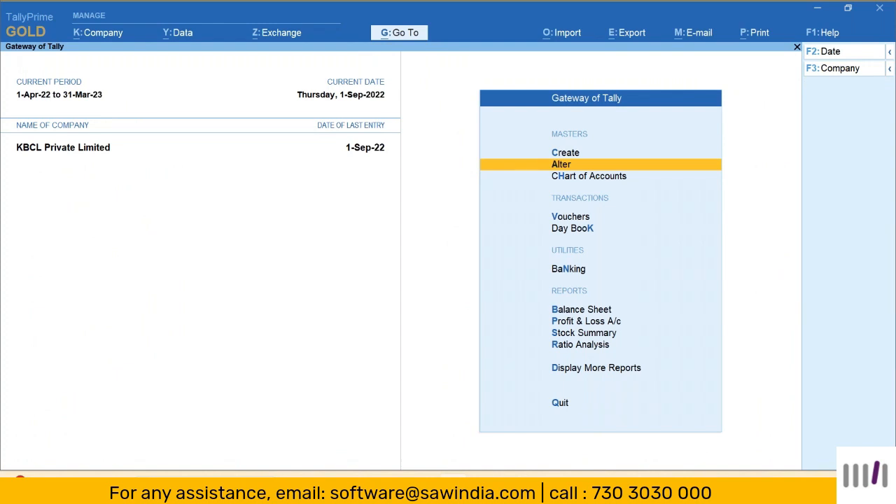
key("Down")
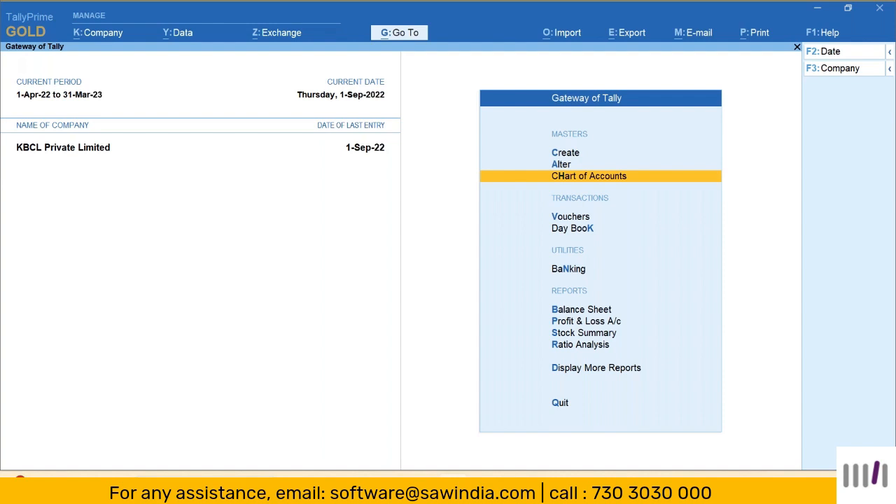
key("Return")
key("Down")
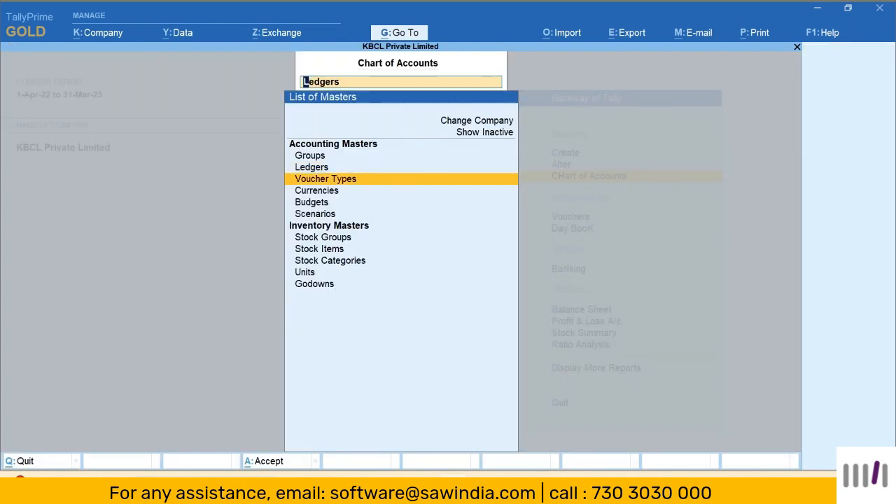
key("Return")
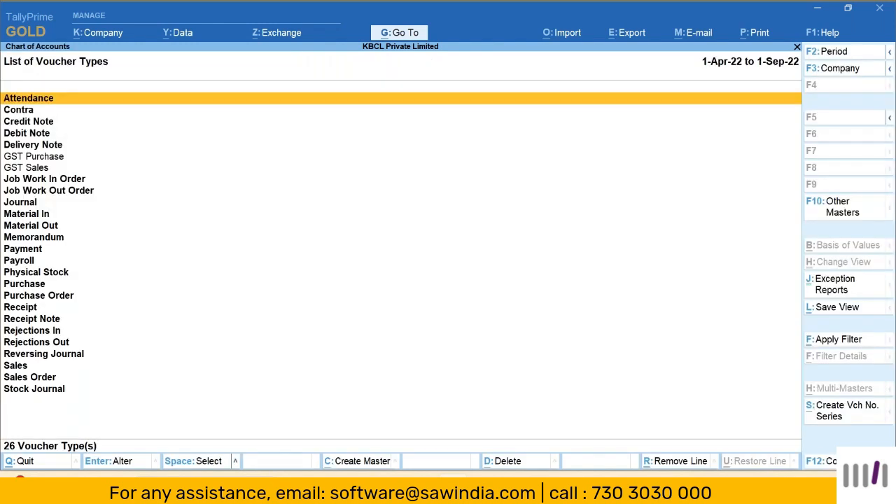
Open the Sales voucher type for alteration
key("Down")
key("Down")
key("Down")
key("Down")
key("Down")
key("Down")
key("Down")
key("Down")
key("Down")
key("Down")
key("Down")
key("Down")
key("Down")
key("Down")
key("Down")
key("Down")
key("Down")
key("Down")
key("Down")
key("Down")
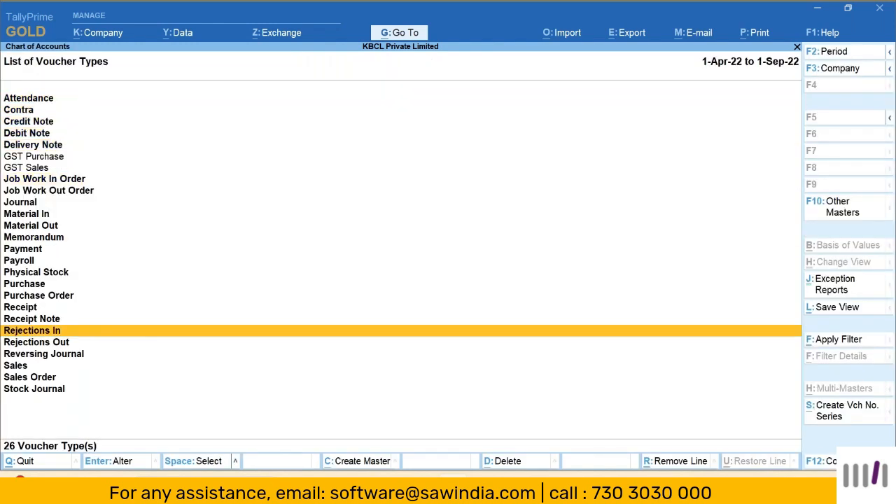
key("Down")
key("Down")
key("Down")
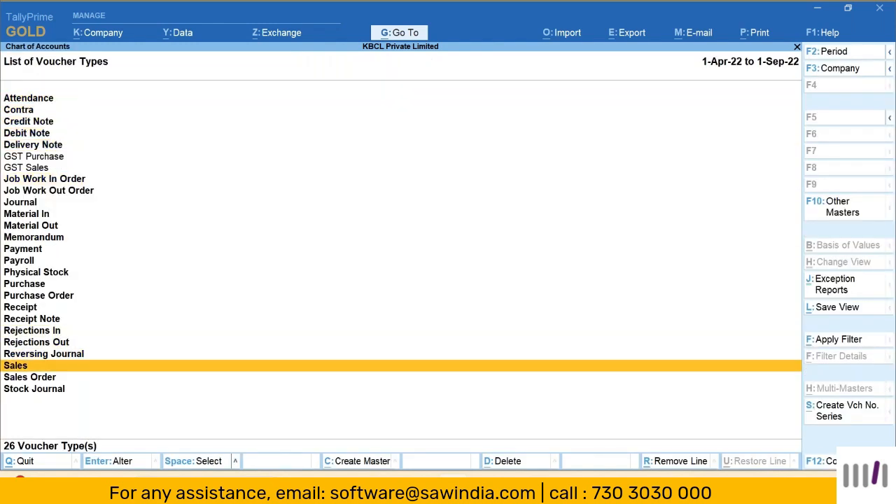
key("Return")
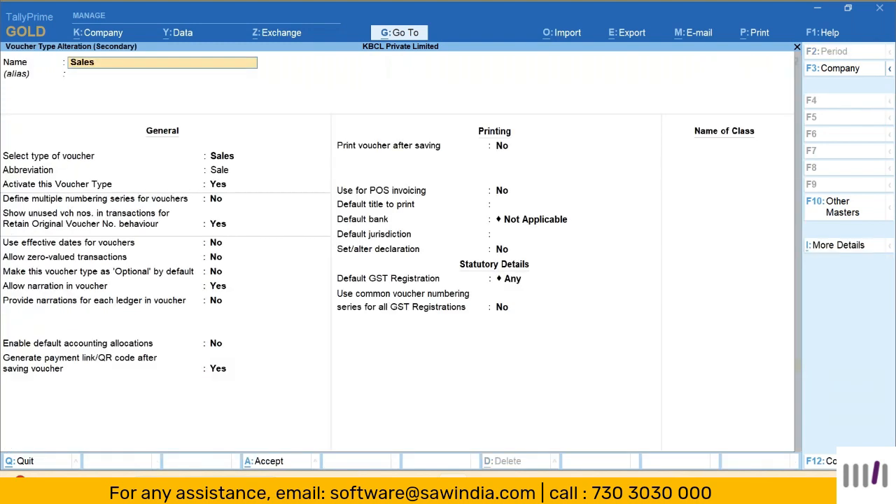
Enable multiple numbering series for the Sales voucher type and open its list of numbering series
key("Return")
key("Return")
key("Return")
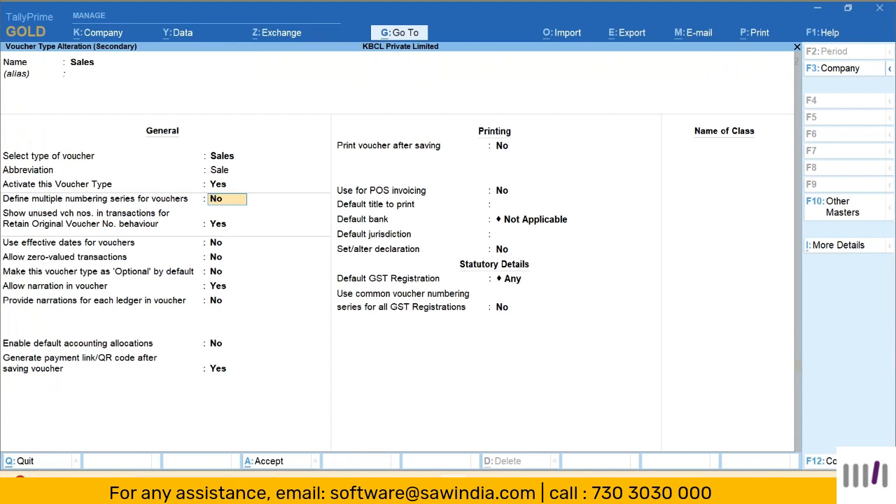
type("y")
key("Return")
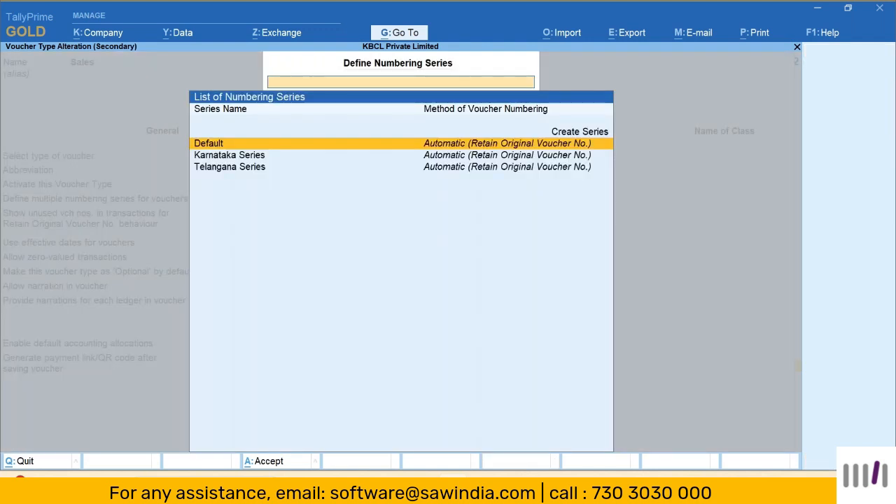
Create a numbering series named GUJ with the Automatic (Manual Override) method, leaving prevention of duplicate voucher numbers at No
key("Down")
key("Down")
key("Up")
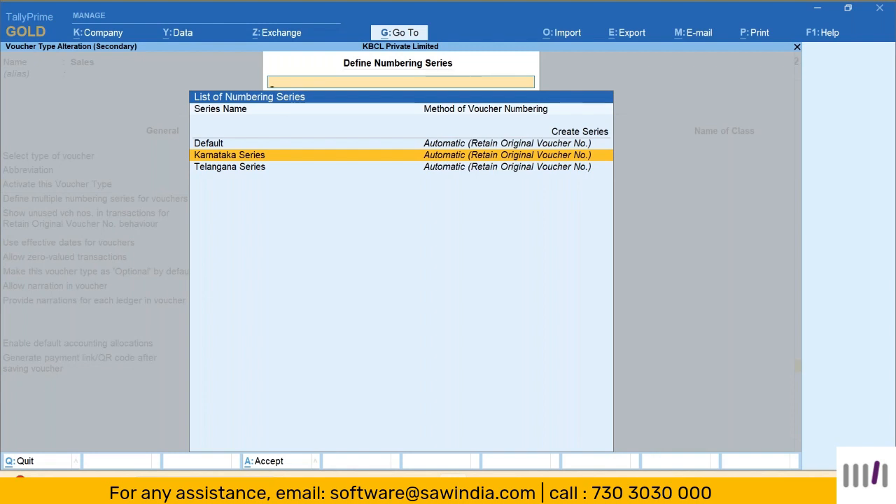
key("Down")
key("Up")
key("Up")
key("Up")
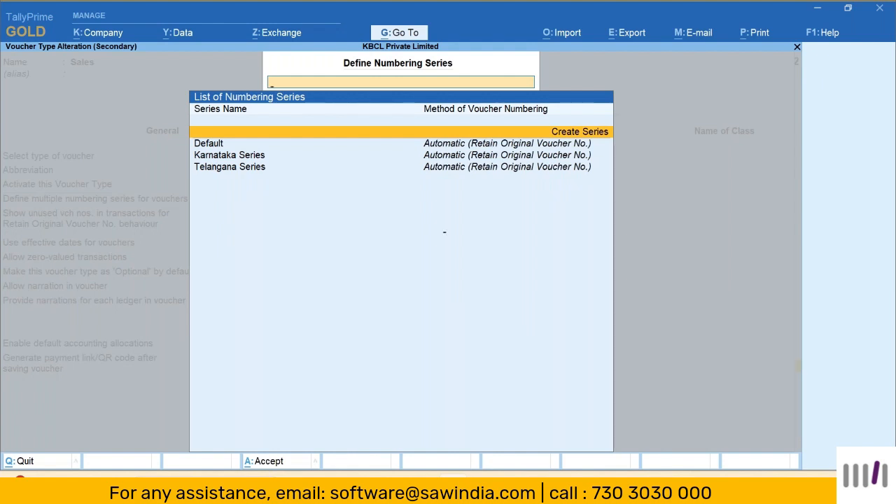
key("Return")
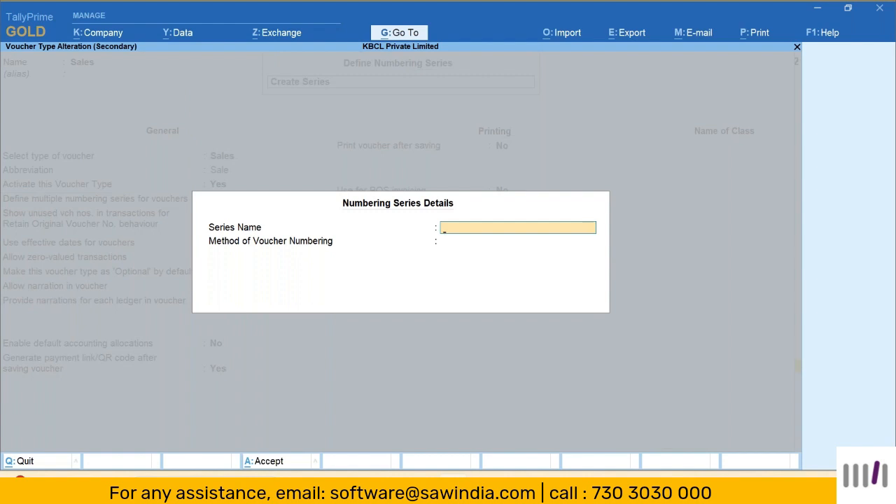
type("GUJ")
key("Return")
key("Down")
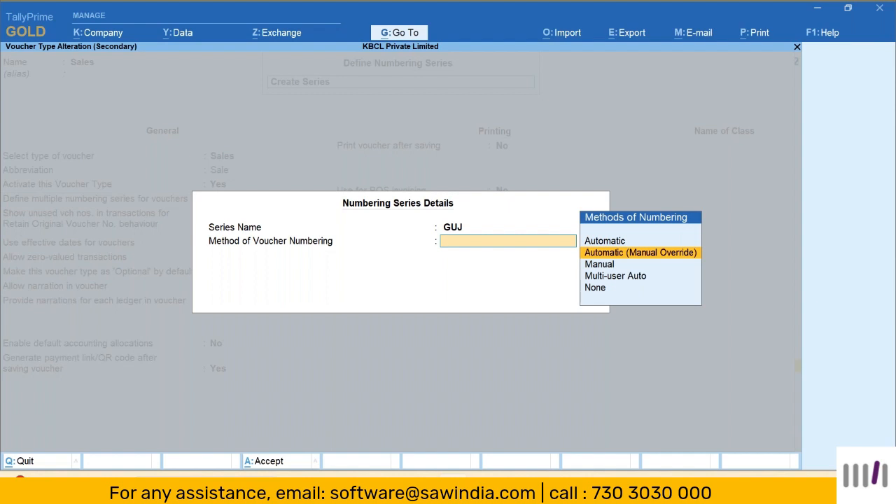
key("Return")
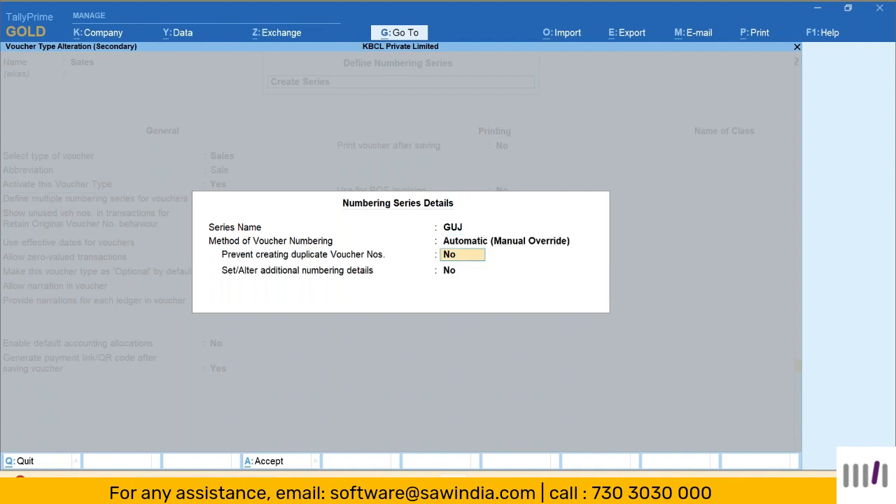
key("Return")
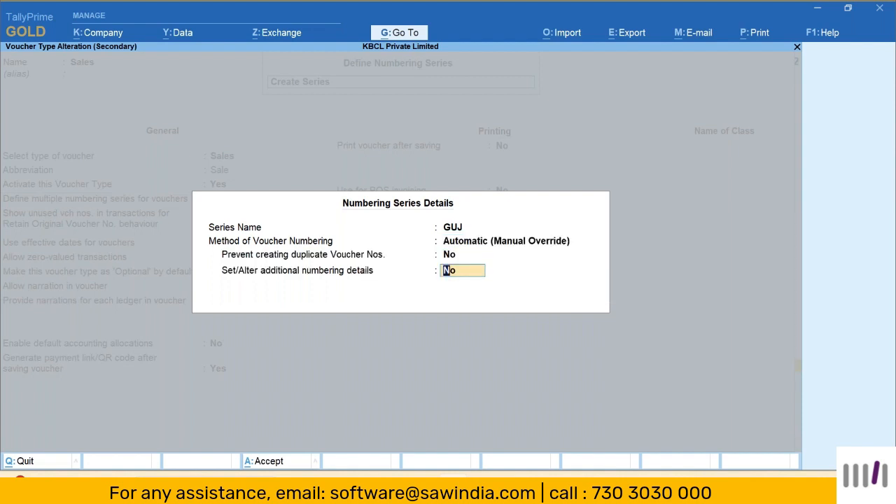
Enable additional numbering details for the GUJ series, add the prefix GUJ-AC applicable from 1-Apr-22, and accept the series
type("y")
key("Return")
key("Return")
key("Return")
key("Return")
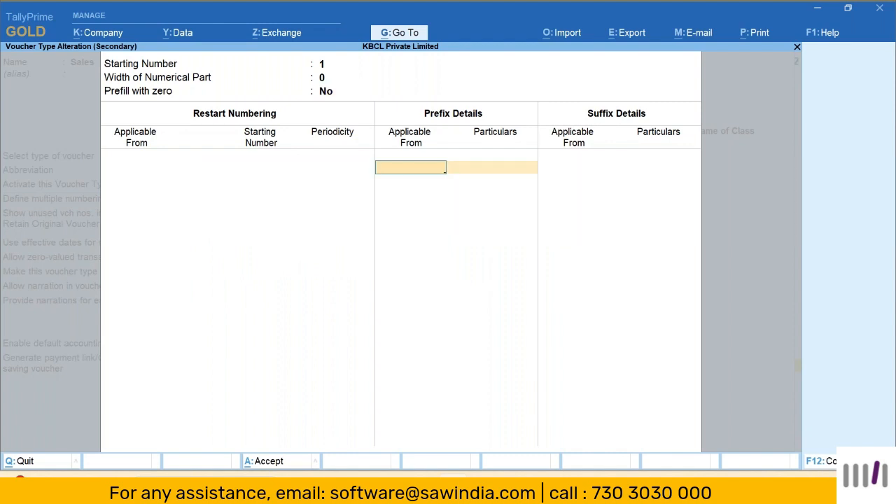
type("4-22")
key("Return")
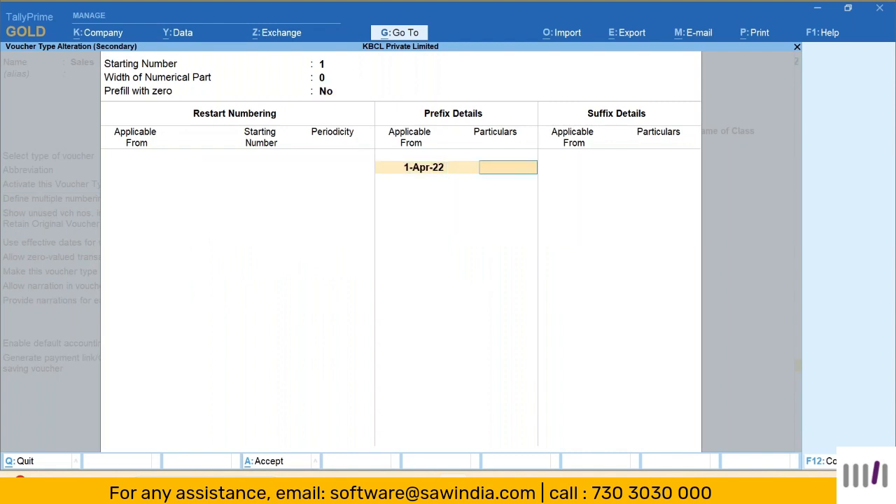
type("GUJ-AC")
key("Return")
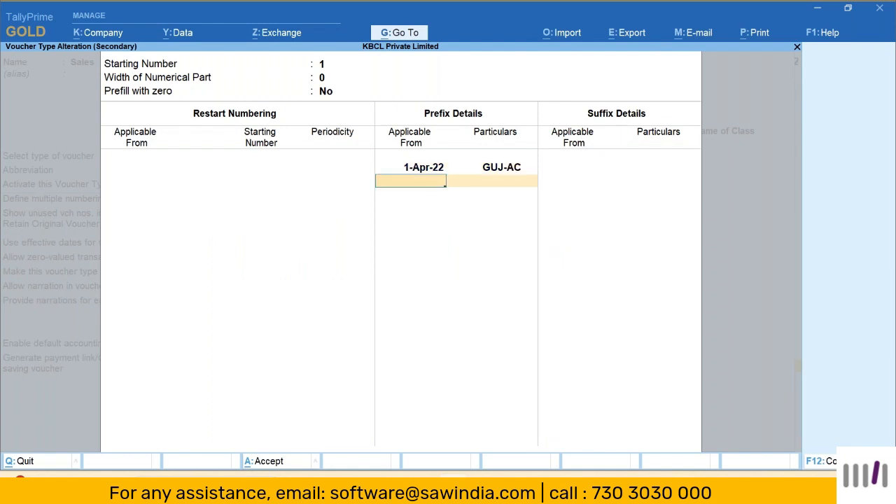
key("ctrl+a")
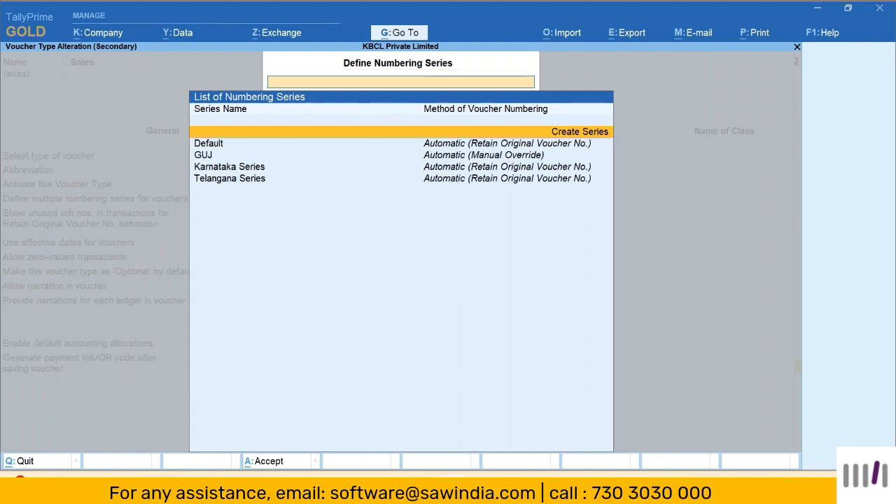
Leave the numbering series list and the Sales voucher type alteration, and return to the Gateway of Tally
key("Down")
key("Down")
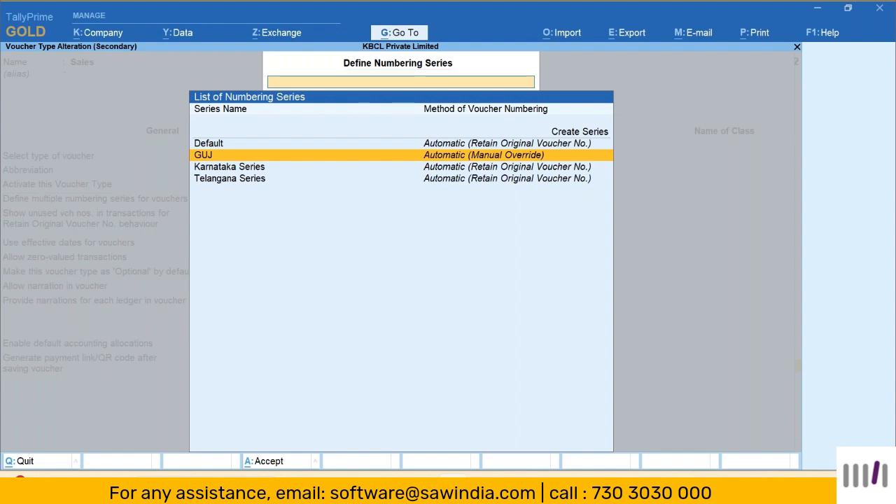
key("Escape")
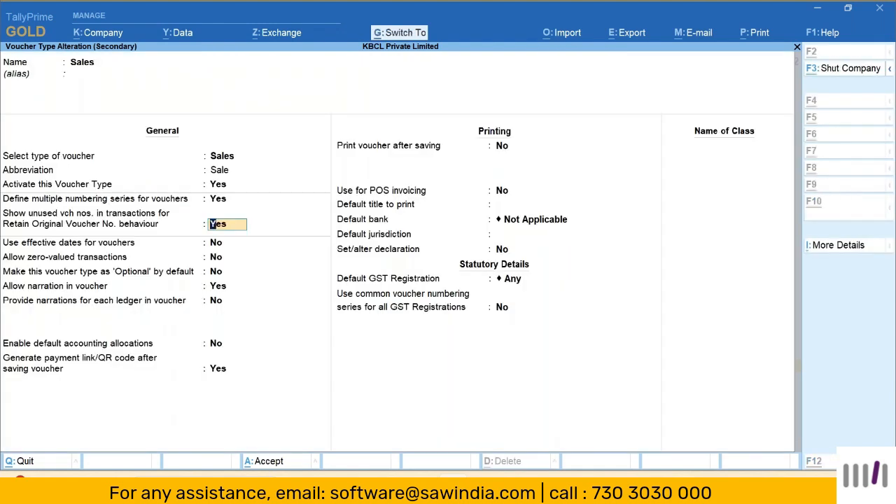
key("Escape")
key("Escape")
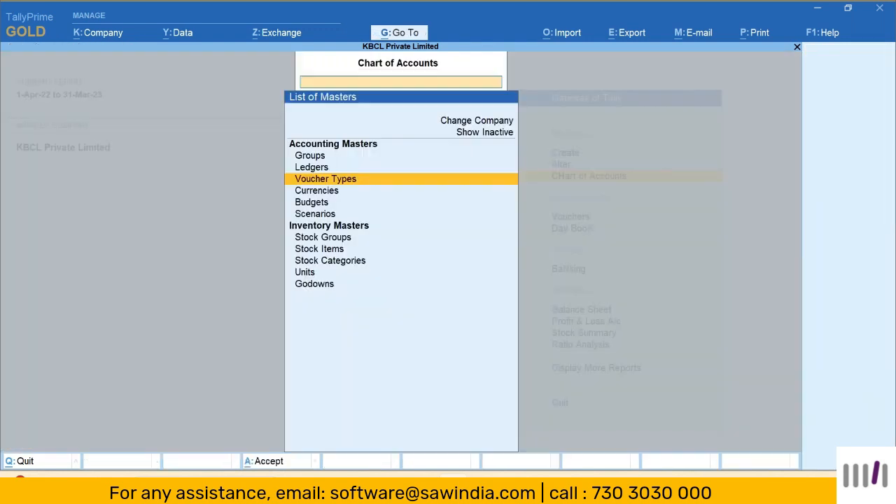
key("Escape")
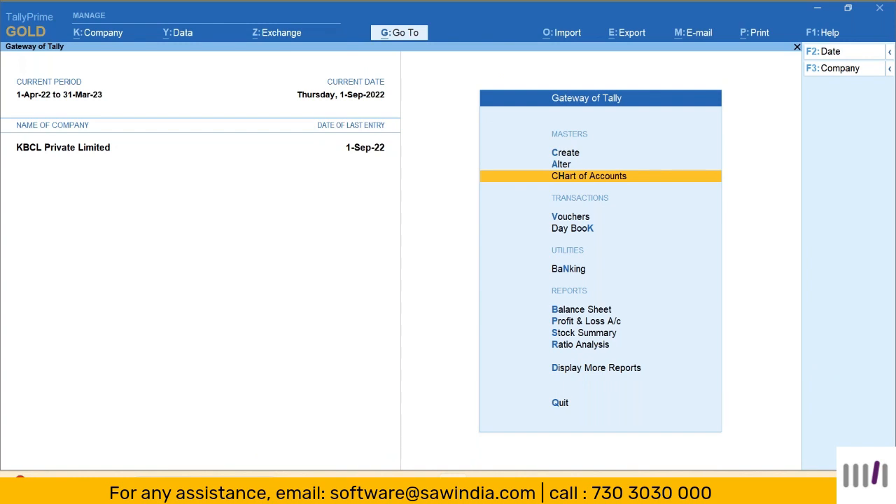
Start a new sales voucher and change its tax registration to Gujarat Registration
key("Down")
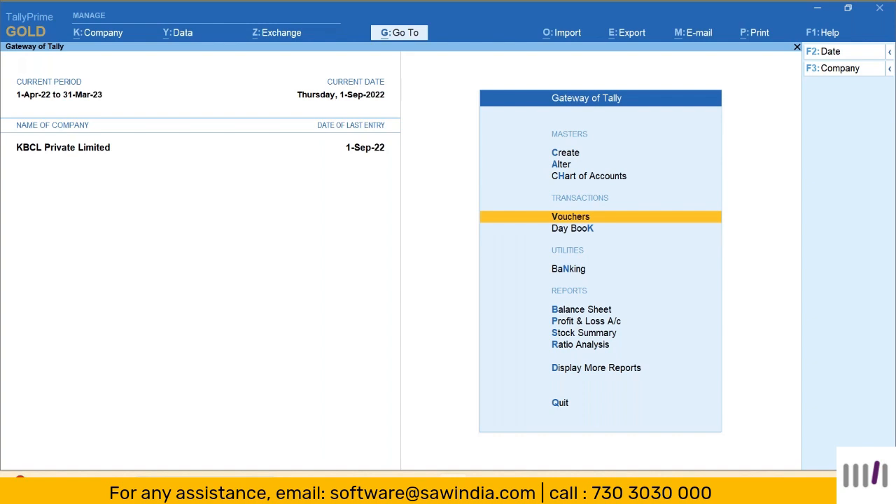
key("Return")
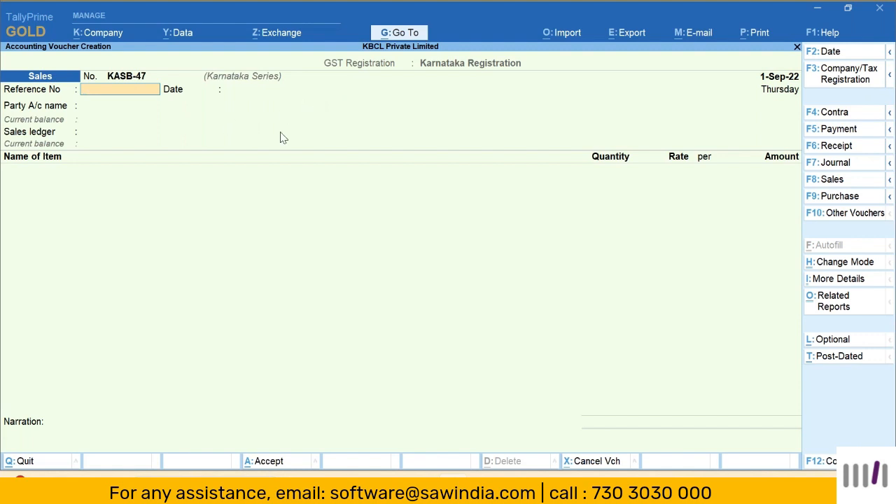
left_click(828, 82)
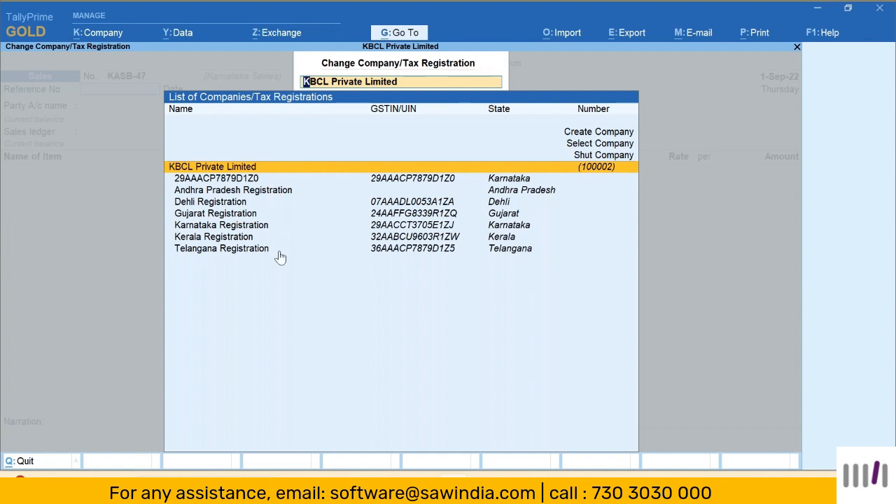
key("Down")
key("Down")
key("Down")
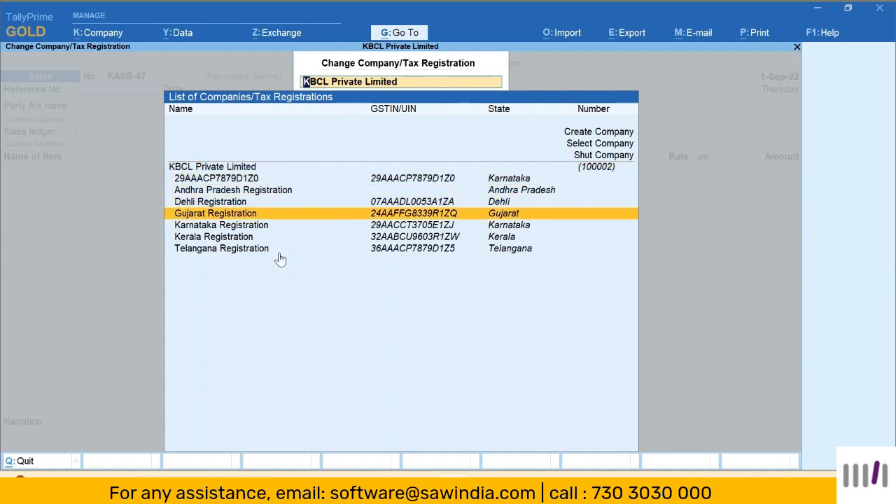
key("Return")
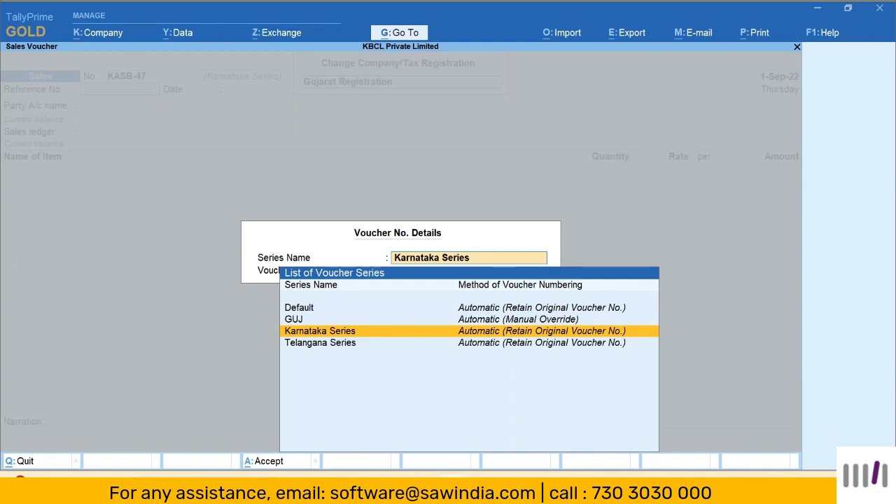
Choose the GUJ voucher series for the sales voucher and set the voucher number to GUJ-AC1
key("Up")
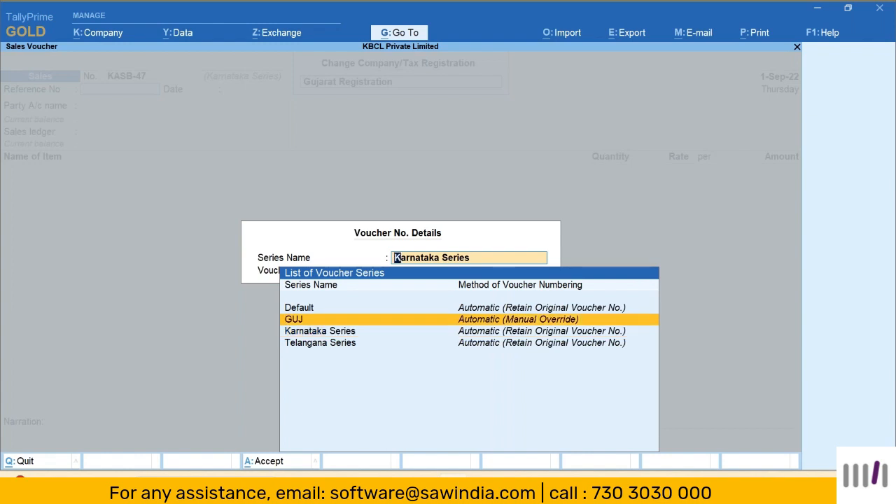
key("Return")
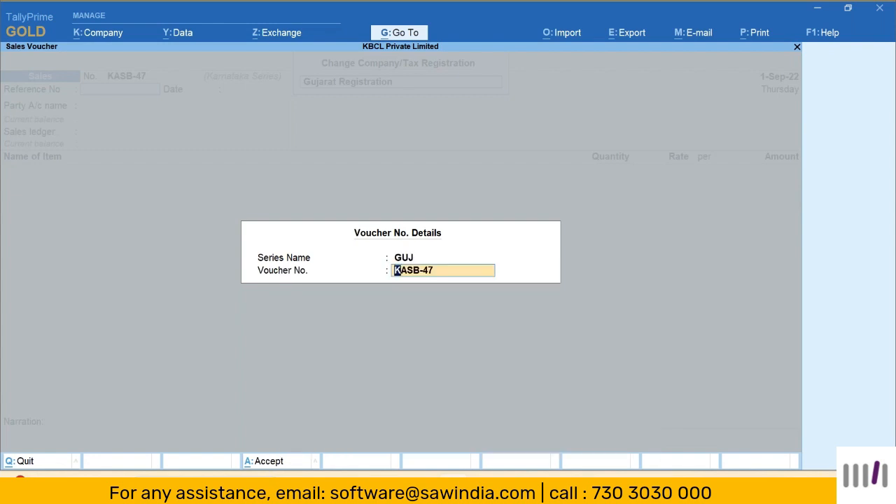
key("BackSpace")
type("1")
key("Return")
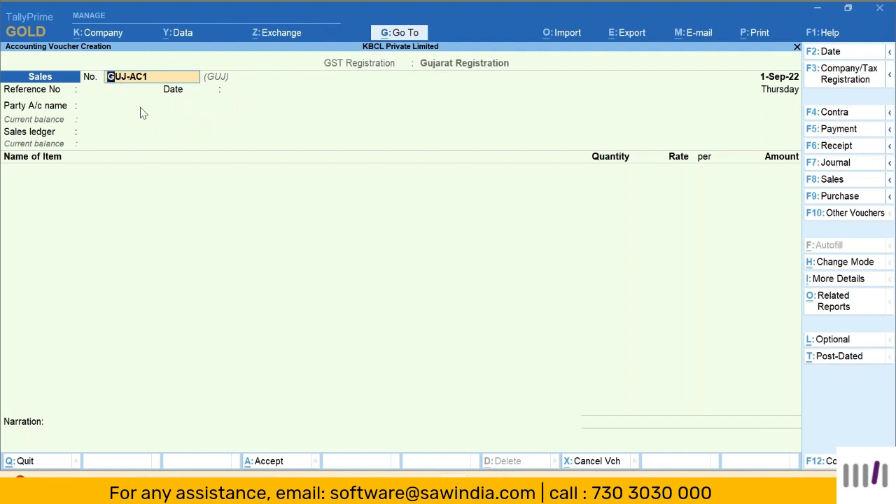
key("Return")
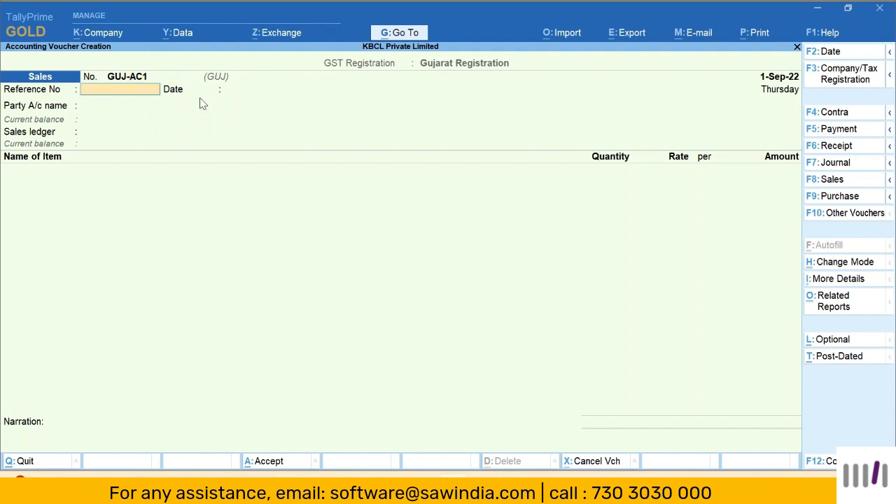
Leave the reference number blank, choose Dhanlaxmi Home Appliances as the party account, and accept the dispatch and party details unchanged
key("Return")
key("Return")
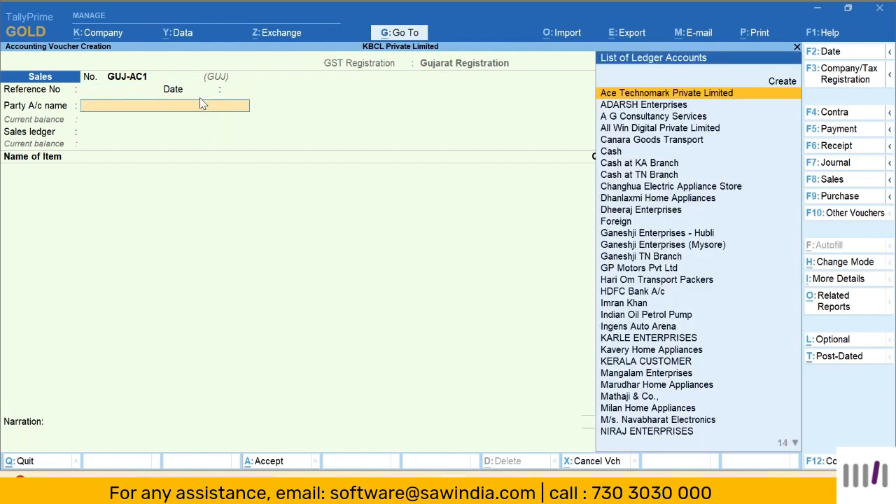
type("S")
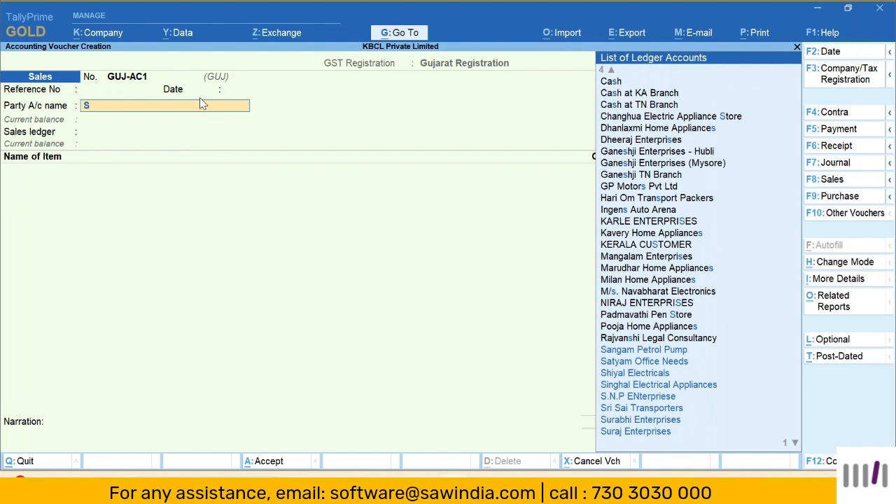
key("BackSpace")
key("Down")
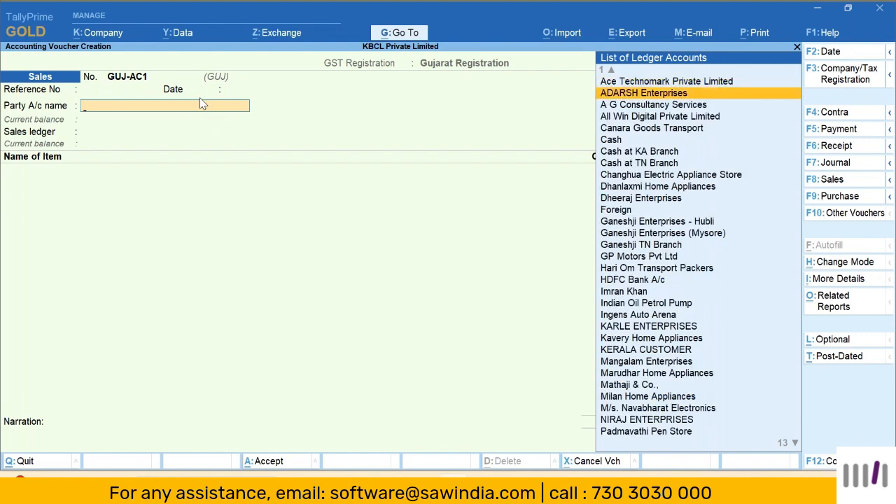
key("Down")
key("Down")
key("Down")
key("Down")
key("Down")
key("Down")
key("Down")
key("Down")
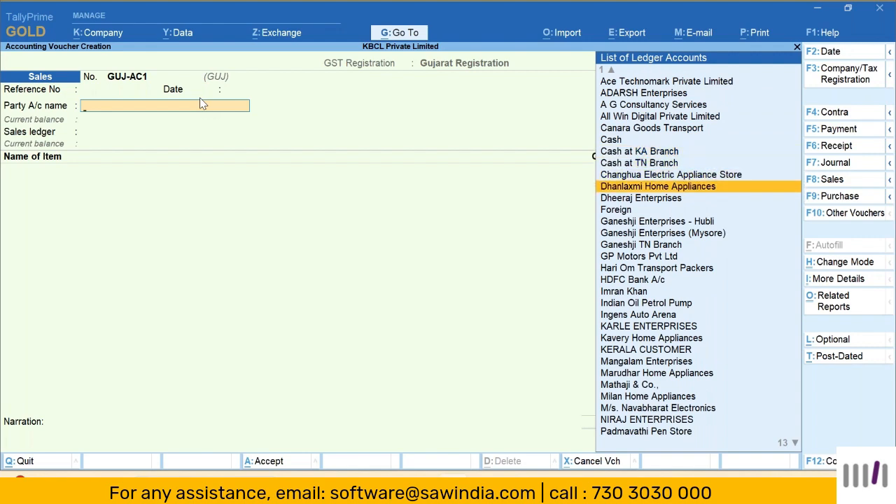
key("Return")
key("Return")
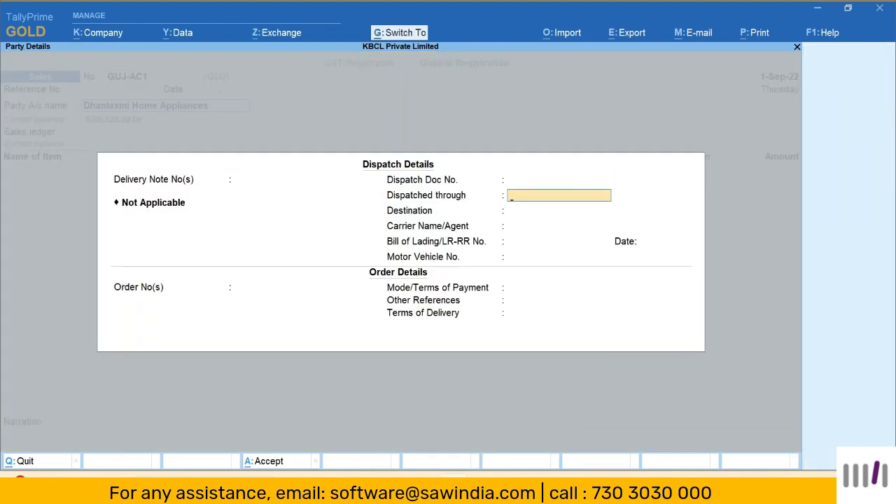
key("ctrl+a")
key("ctrl+a")
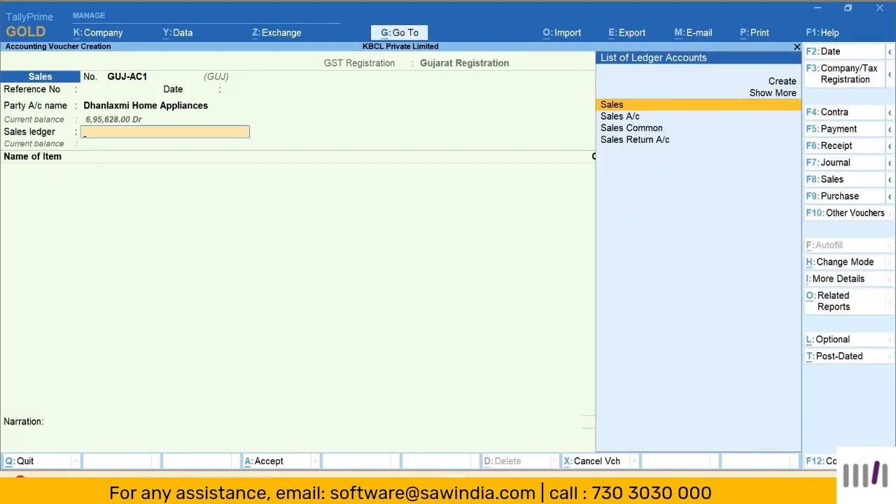
Select Sales as the sales ledger and add the stock item Part Xc 23 to the voucher
key("Return")
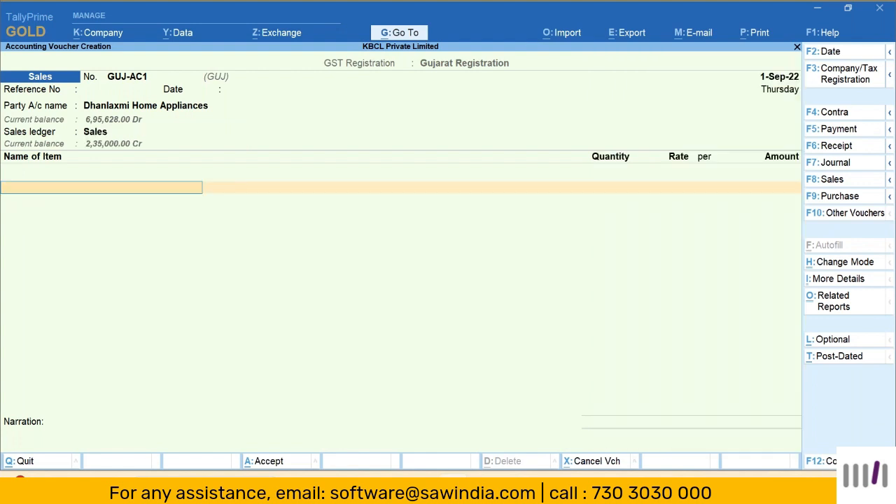
type("Pa")
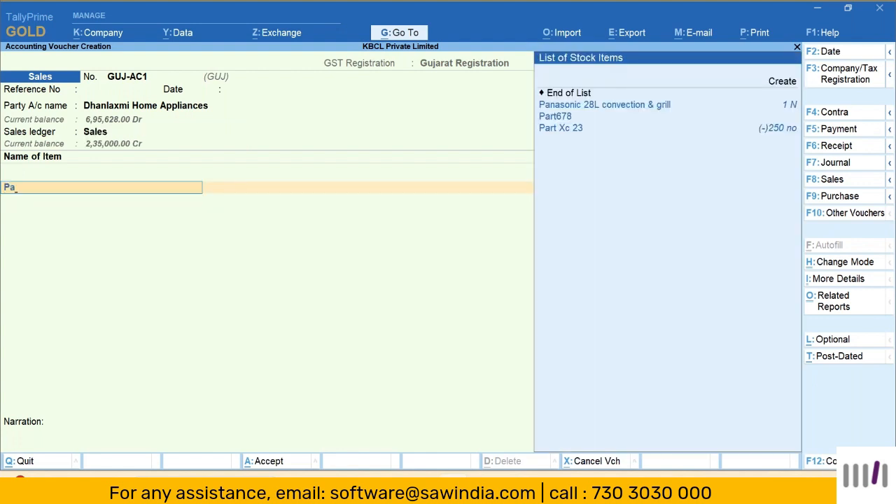
key("Down")
key("Down")
key("Return")
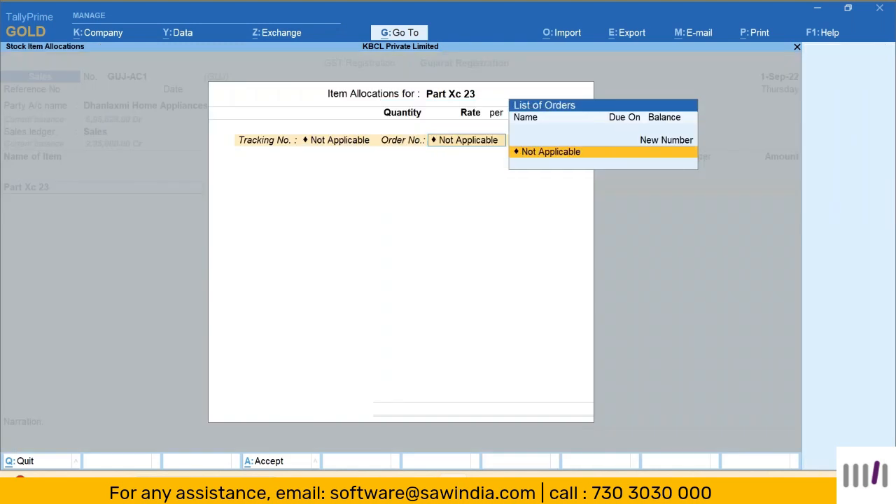
Allocate 150 no of Part Xc 23 with the order number Not Applicable, accepting the filled-in rate and amount
key("Return")
type("1")
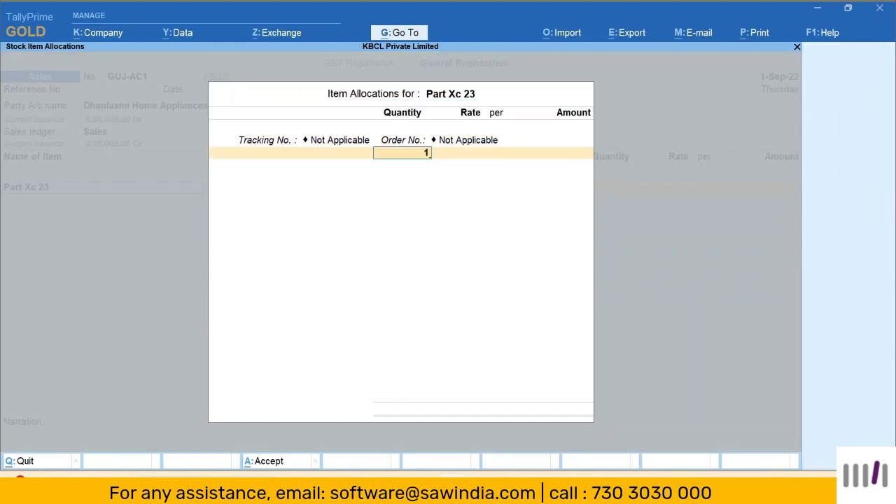
type("50")
key("Return")
key("Return")
key("Return")
key("Return")
key("Return")
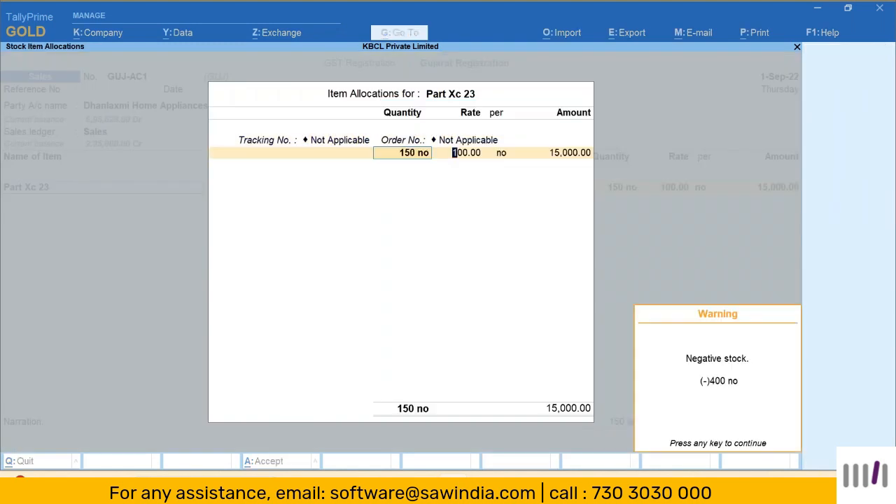
key("Return")
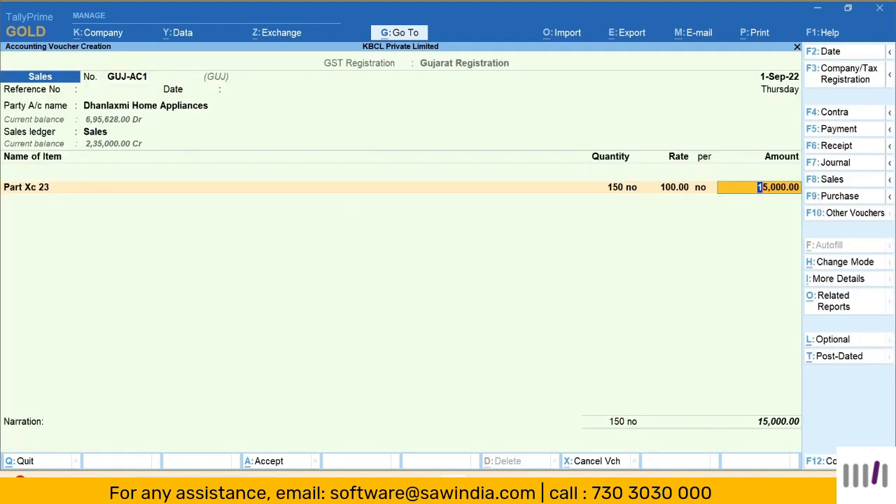
key("Return")
key("Return")
key("Return")
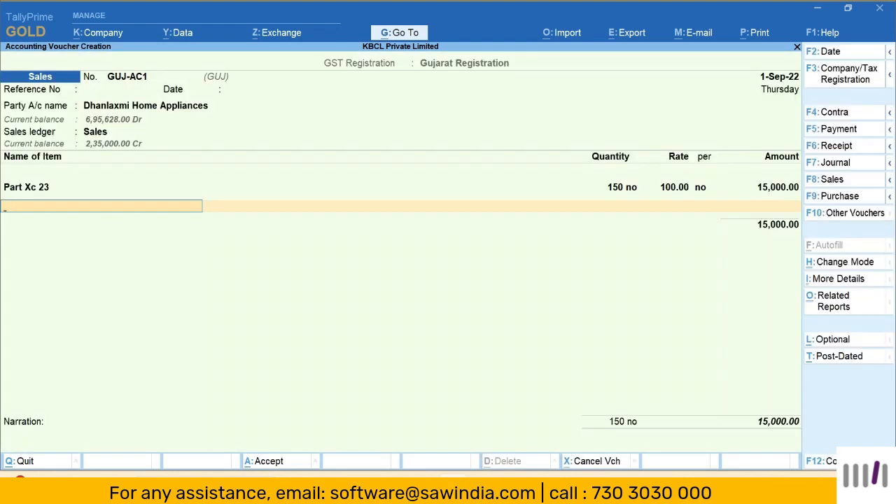
End the item list and add the Output IGST (REG) tax ledger to the voucher with its calculated amount
key("Return")
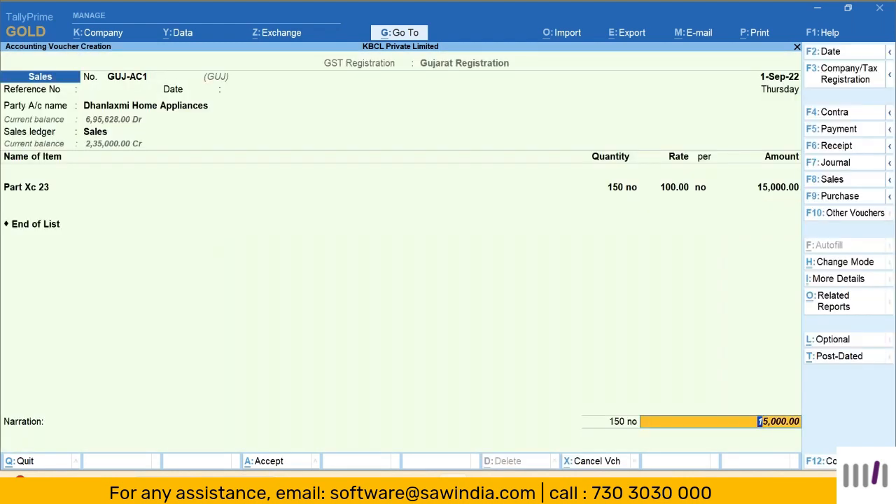
key("Return")
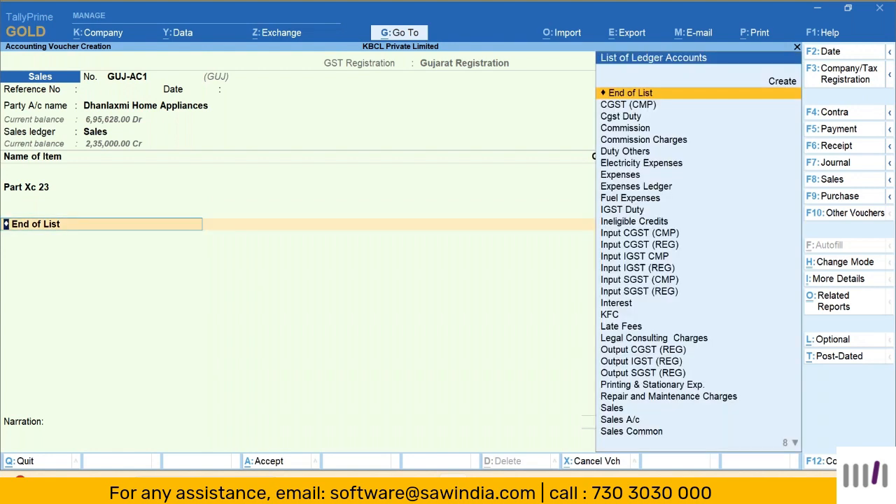
type("Out")
key("Down")
key("Down")
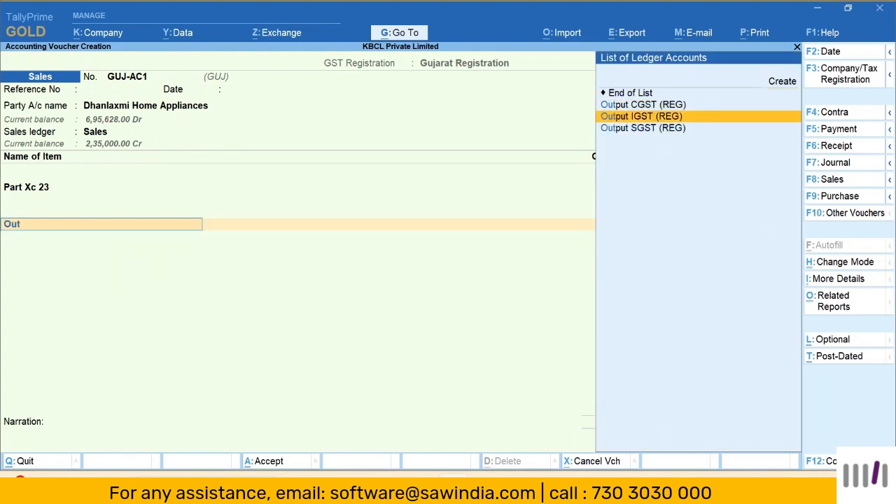
key("Return")
key("Return")
key("Return")
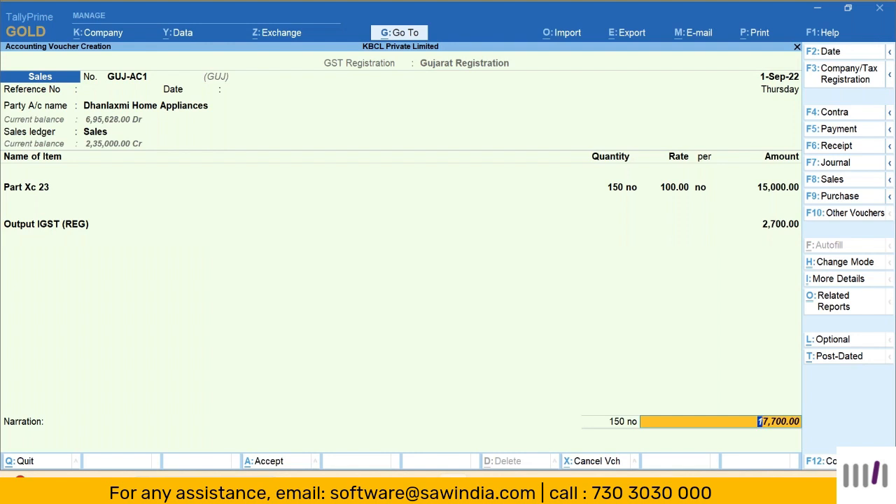
Save the sales voucher without generating a payment link or QR code, and return to the Gateway of Tally
key("ctrl")
key("ctrl")
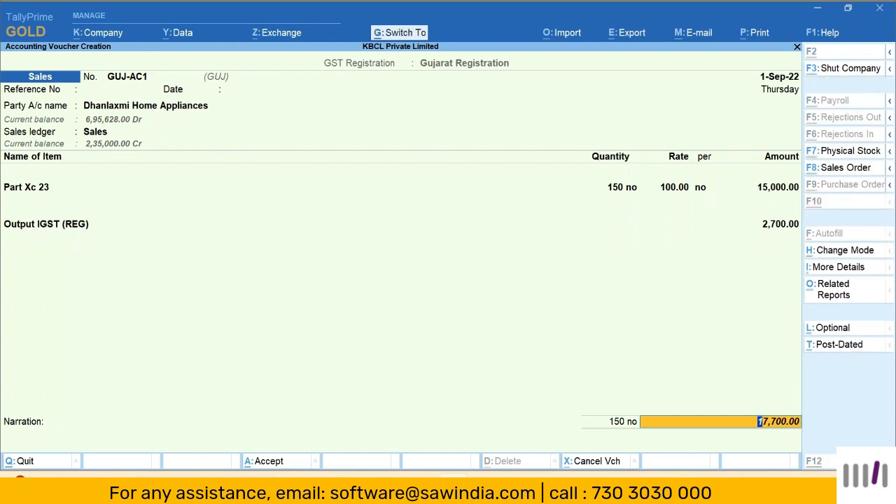
key("ctrl+a")
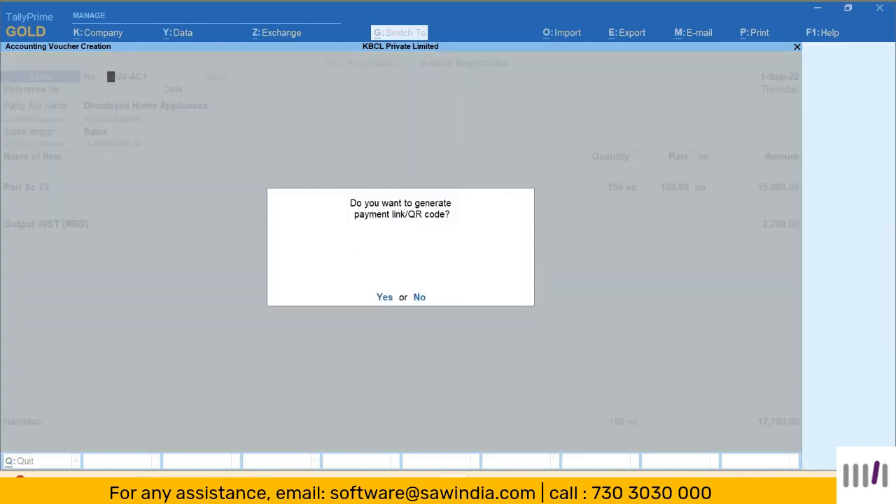
key("n")
key("BackSpace")
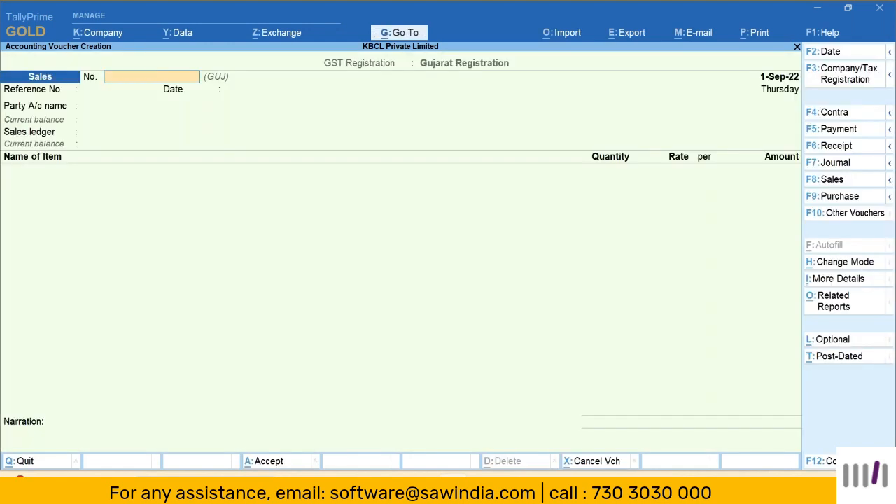
key("Escape")
key("y")
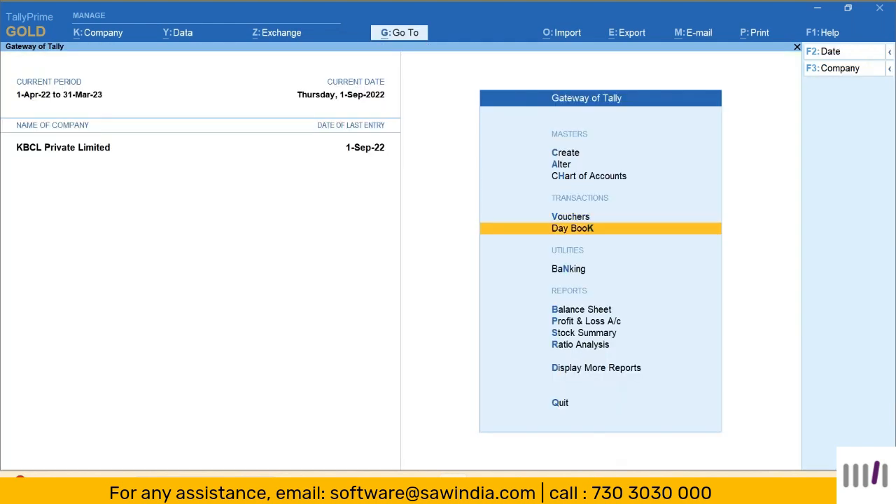
Review the sales voucher numbers in the Day Book, comparing the KASB and GUJ series, and close it
key("Return")
key("Down")
key("Down")
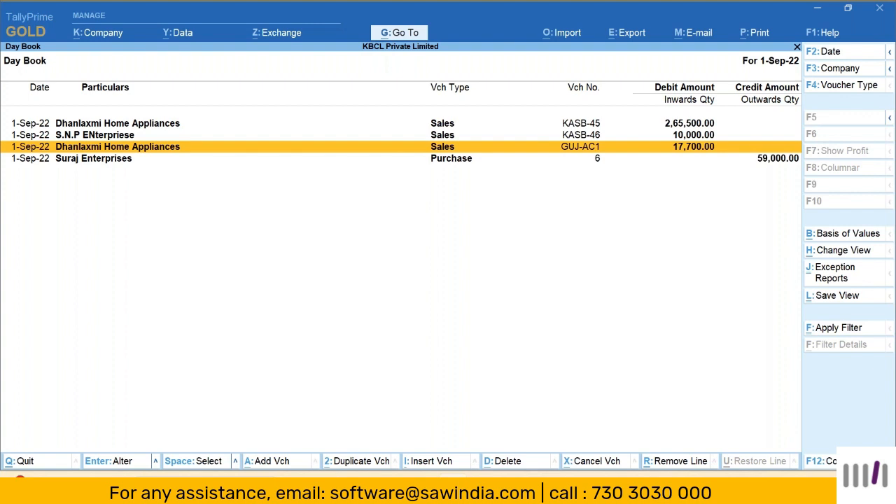
key("Up")
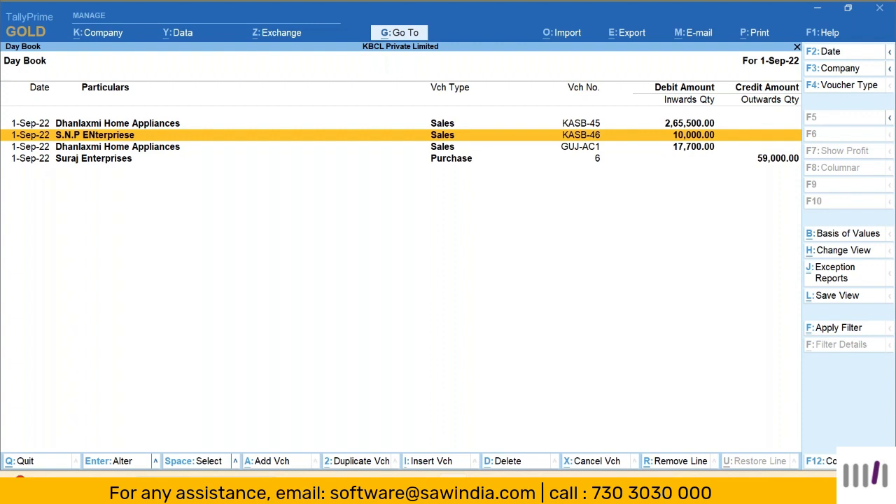
key("Down")
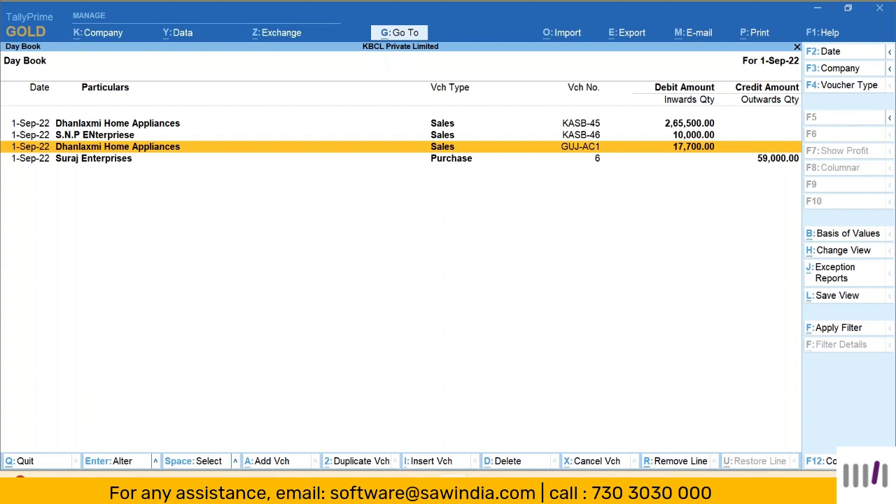
key("Down")
key("Up")
key("Escape")
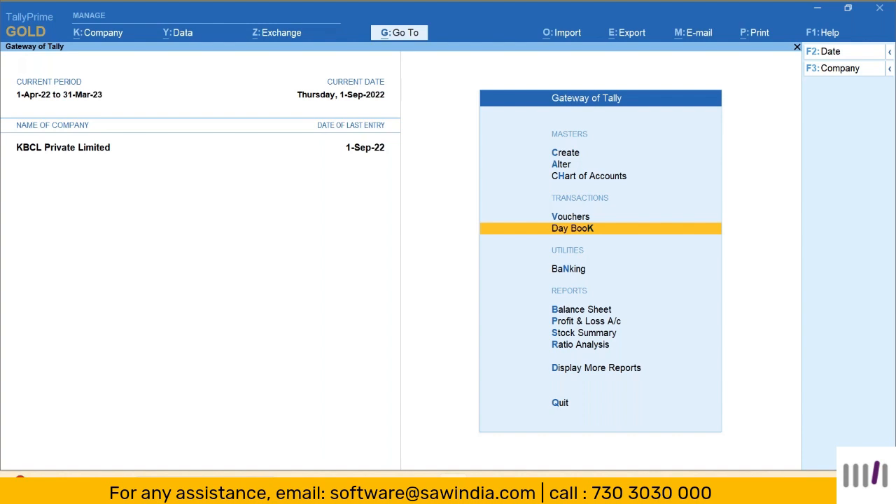
Open the GSTR-1 report from the GST reports
key("Down")
key("Down")
key("Down")
key("Down")
key("Down")
key("Down")
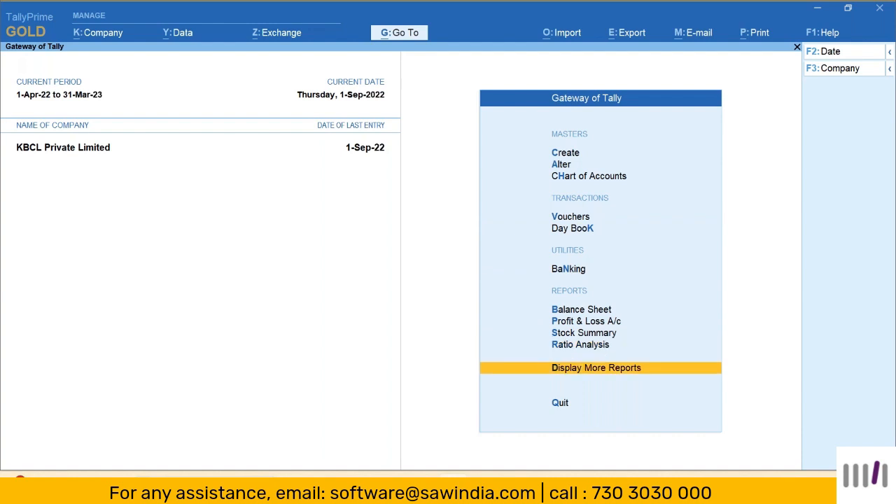
key("Return")
key("Down")
key("Down")
key("Down")
key("Down")
key("Down")
key("Down")
key("Down")
key("Down")
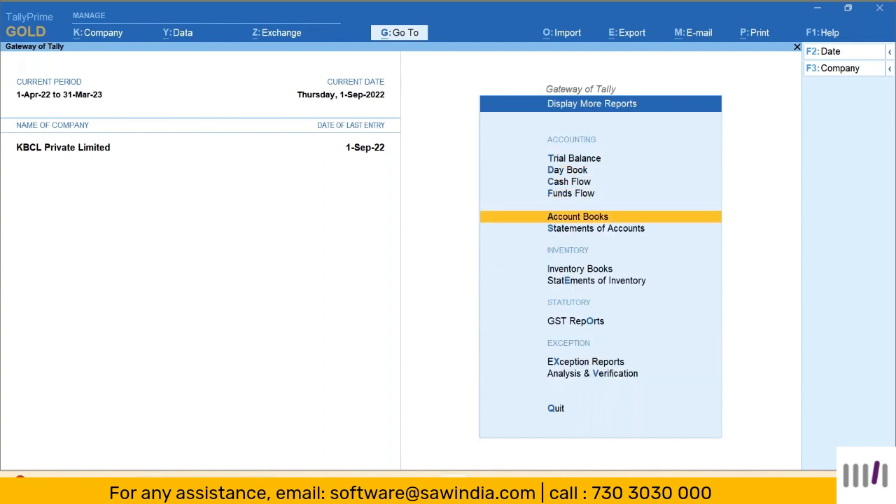
key("Return")
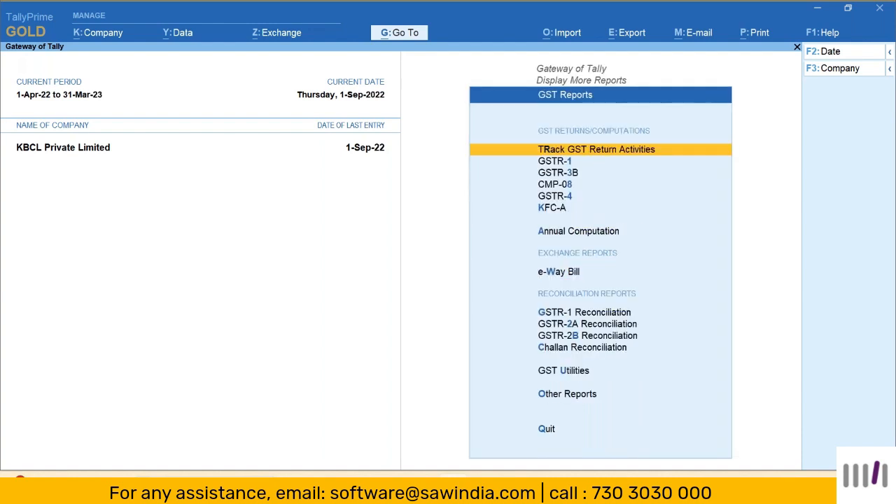
key("Down")
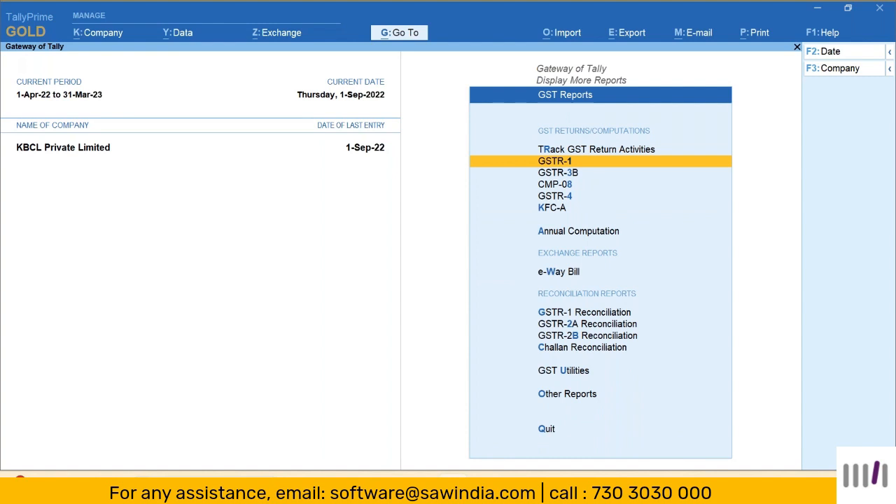
key("Return")
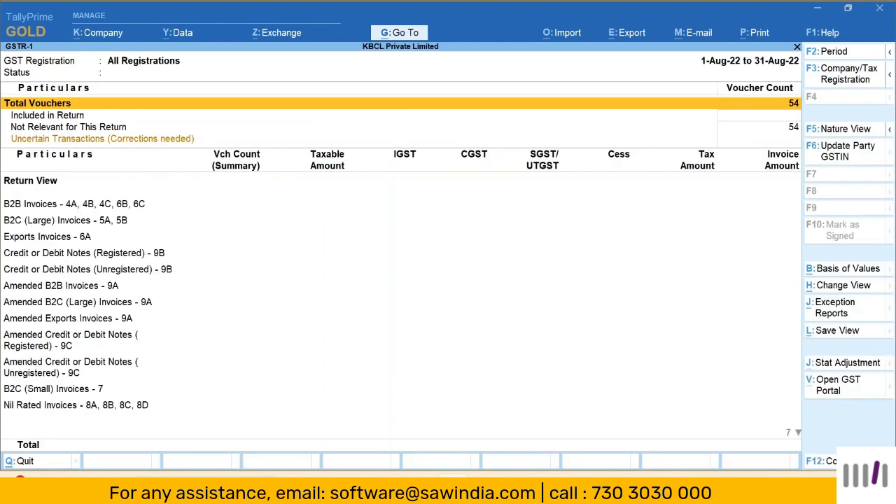
Close GSTR-1 and open the GSTR-3B report
key("Escape")
key("Down")
key("Down")
key("Up")
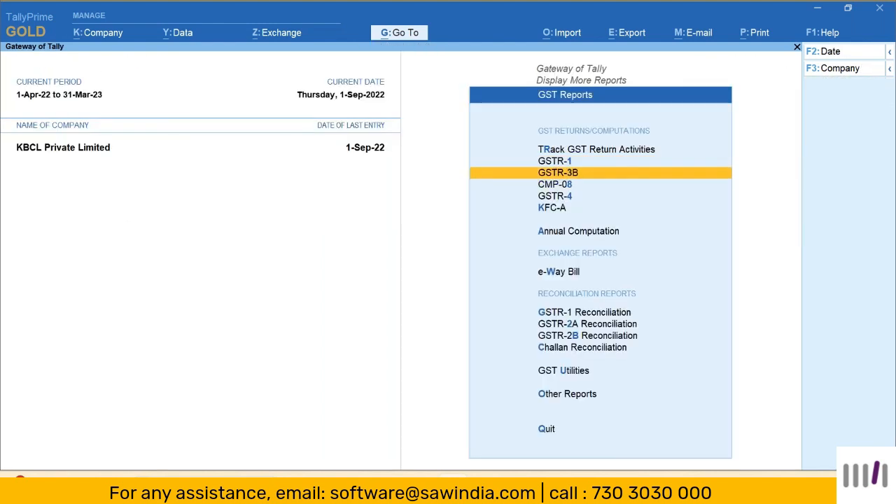
key("Return")
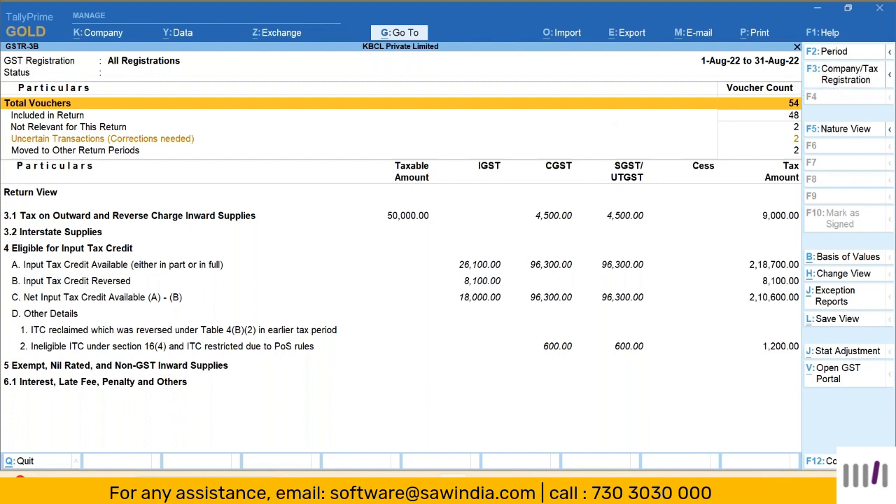
Filter the GSTR-3B report to Gujarat Registration
key("F3")
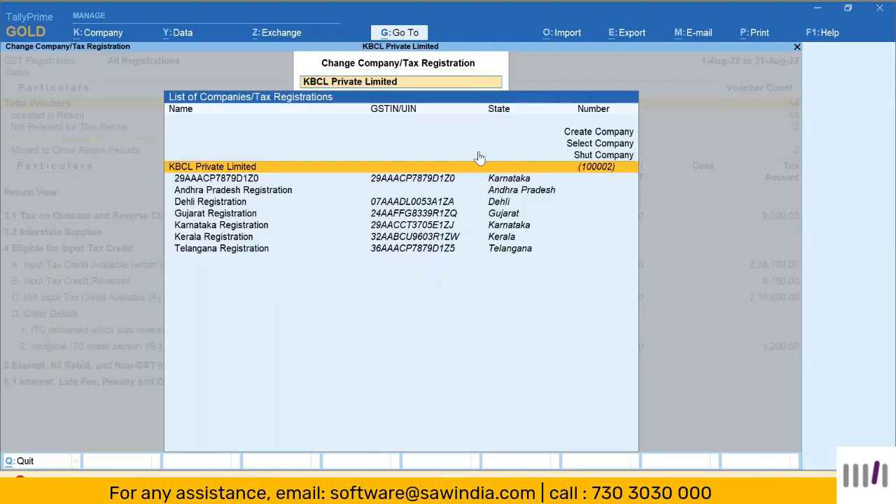
key("Down")
key("Down")
key("Down")
key("Down")
key("Return")
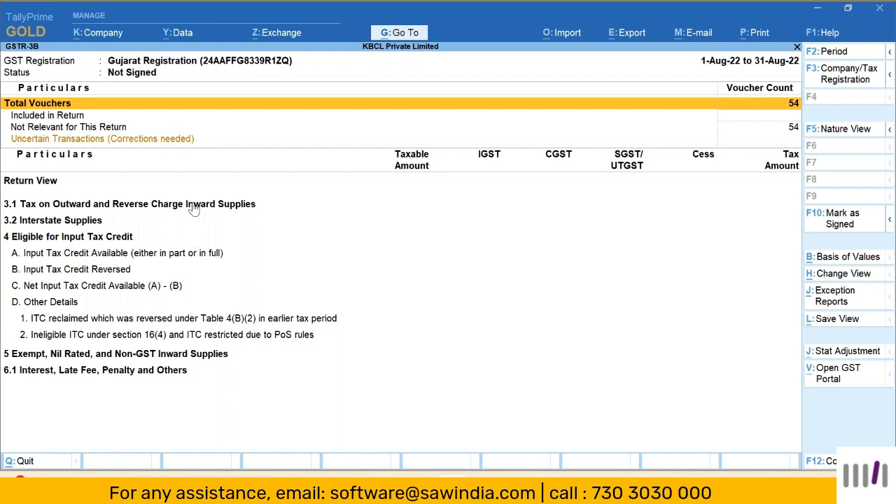
Switch the GSTR-3B report to Dehli Registration
left_click(832, 84)
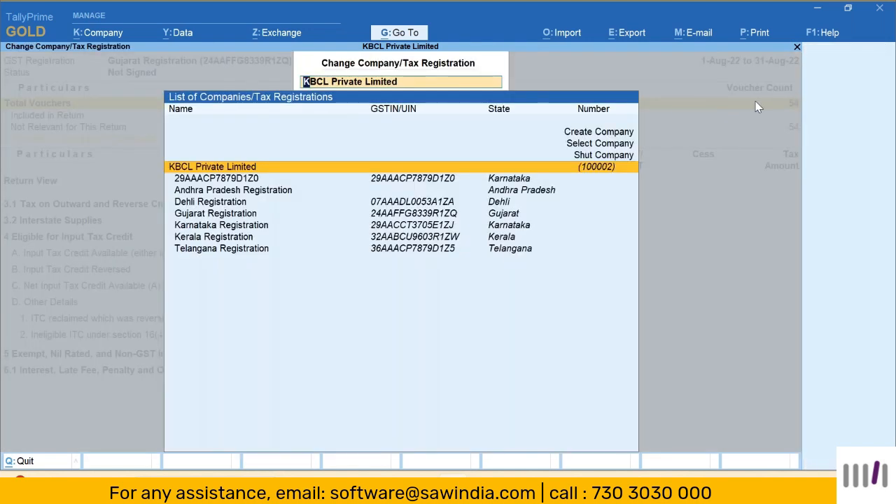
key("Down")
key("Down")
key("Down")
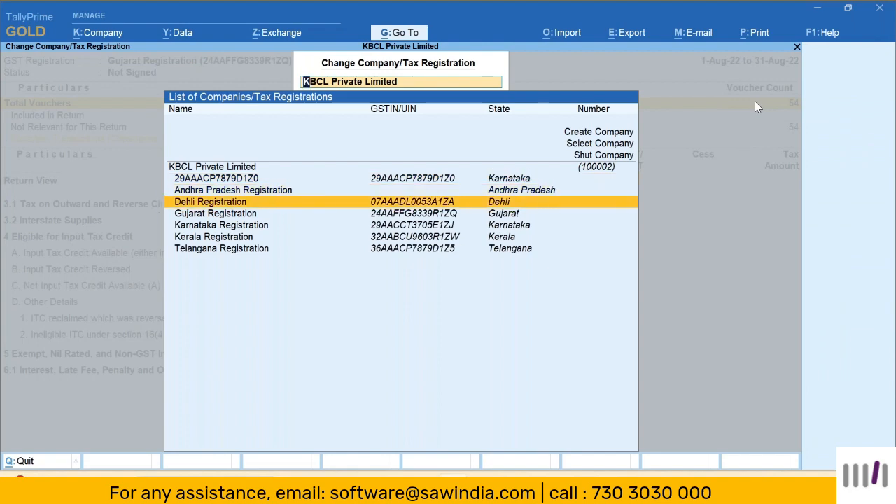
key("Return")
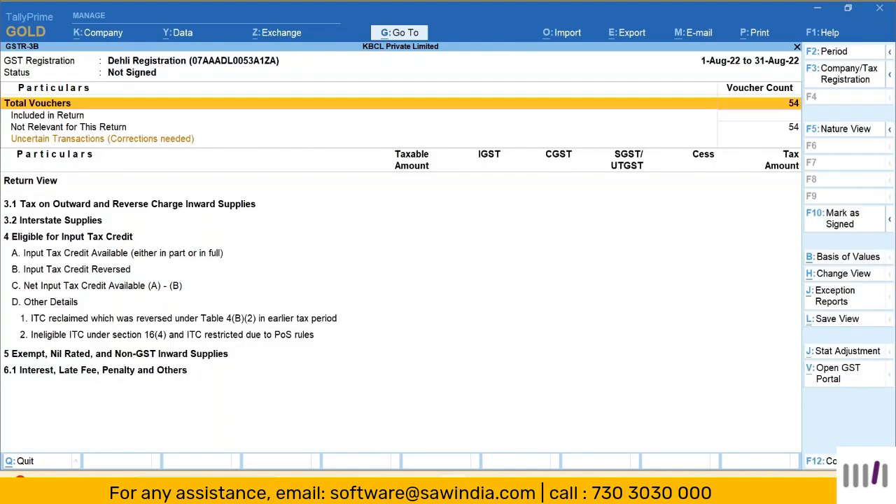
Close the GSTR-3B report and the report menus to return to the Gateway of Tally
key("Escape")
key("Escape")
key("Escape")
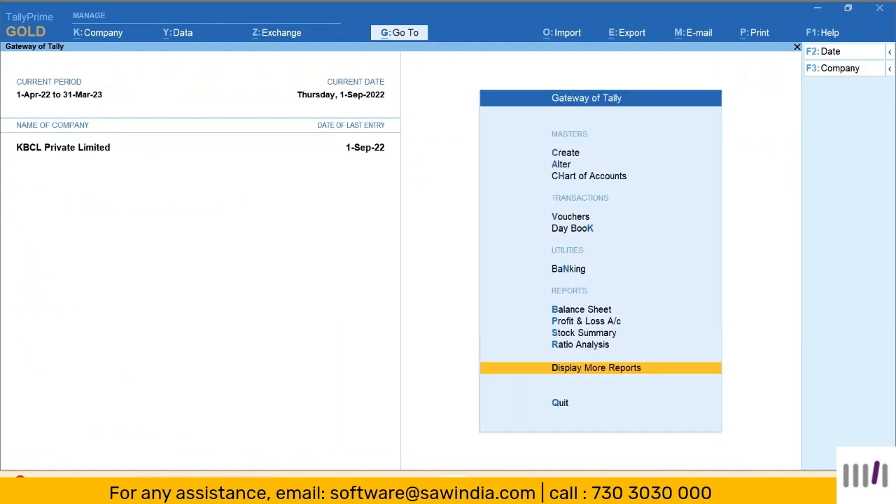